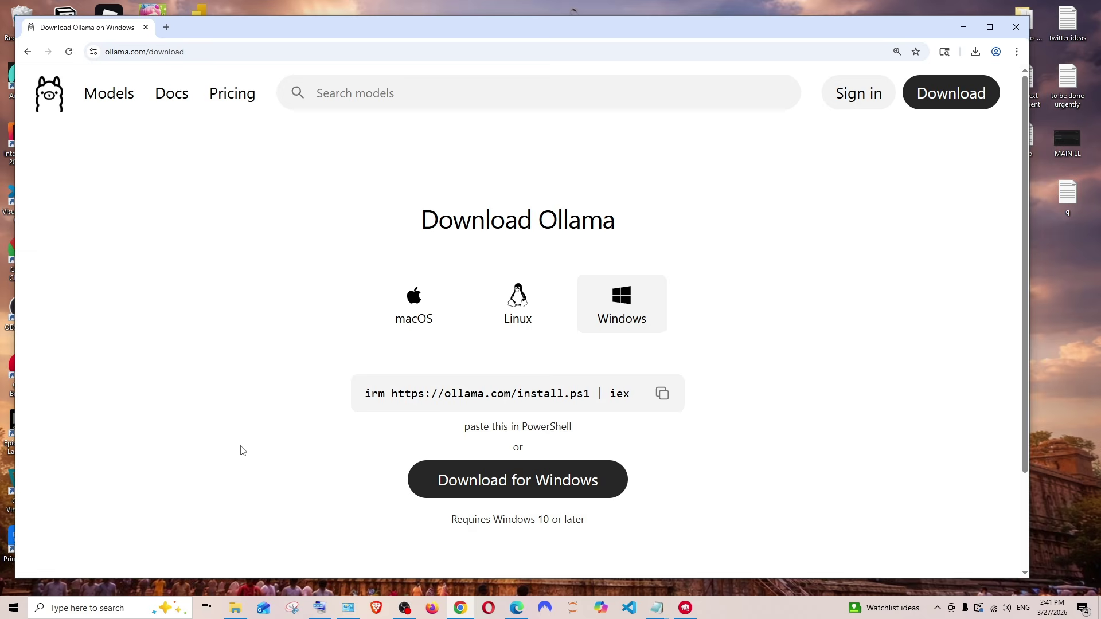
# Step: Run the downloaded OllamaSetup.exe for Windows and install Ollama
pyautogui.scroll(-1, 275, 401)
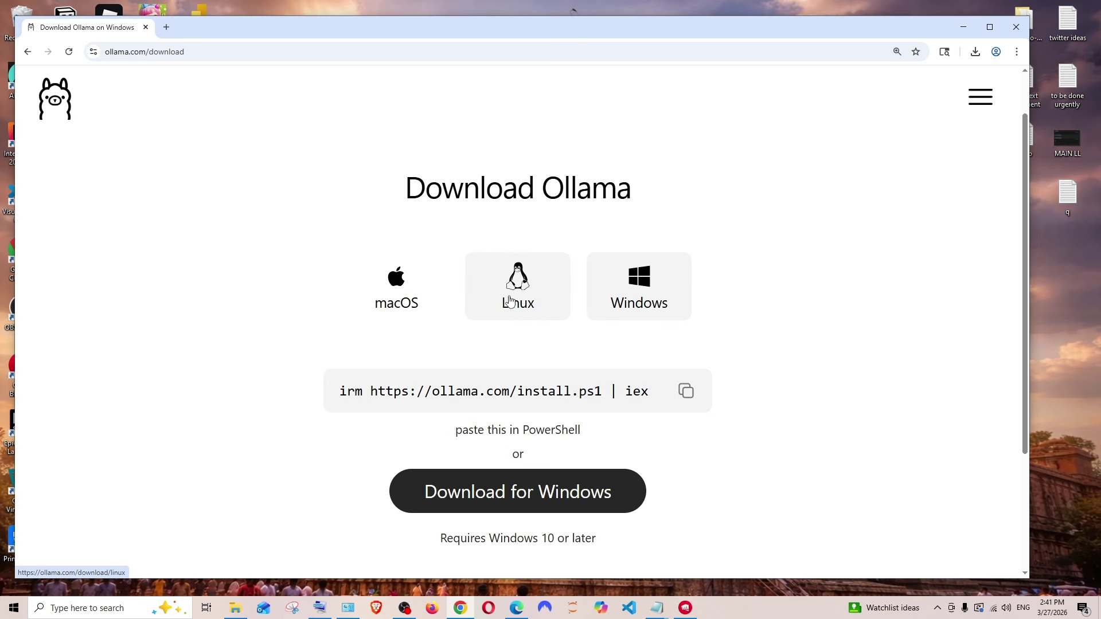
pyautogui.scroll(-1, 739, 308)
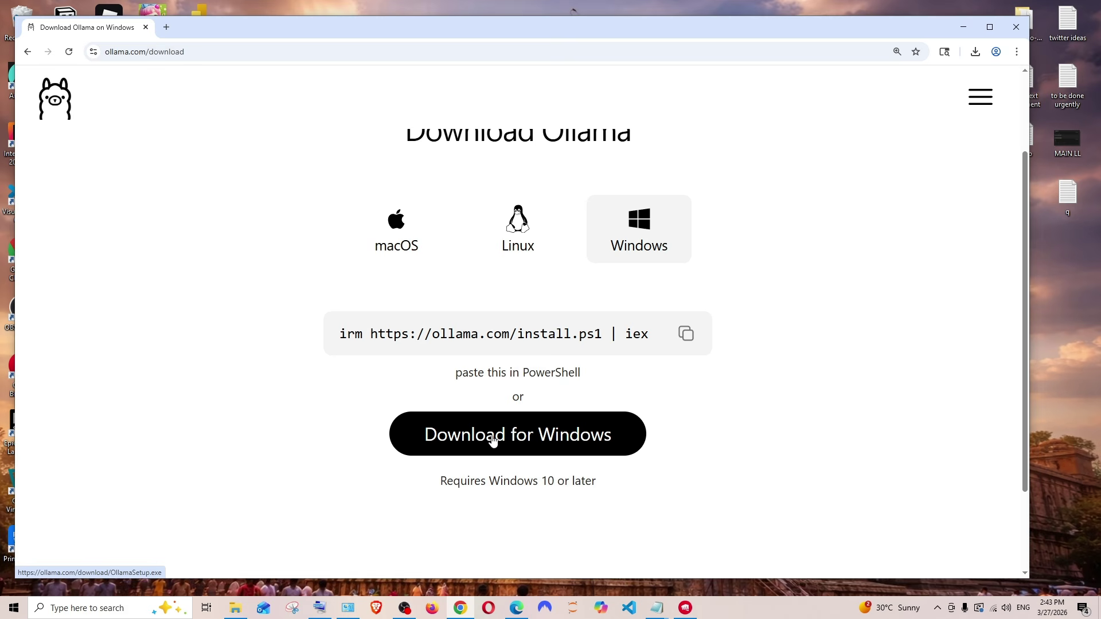
pyautogui.click(979, 57)
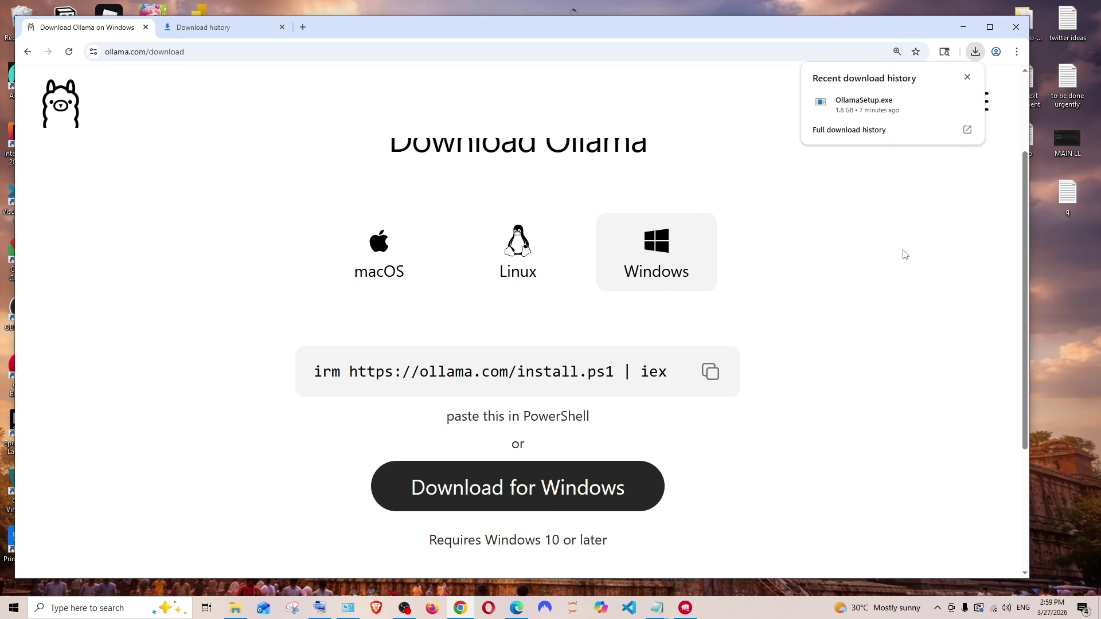
pyautogui.click(864, 104)
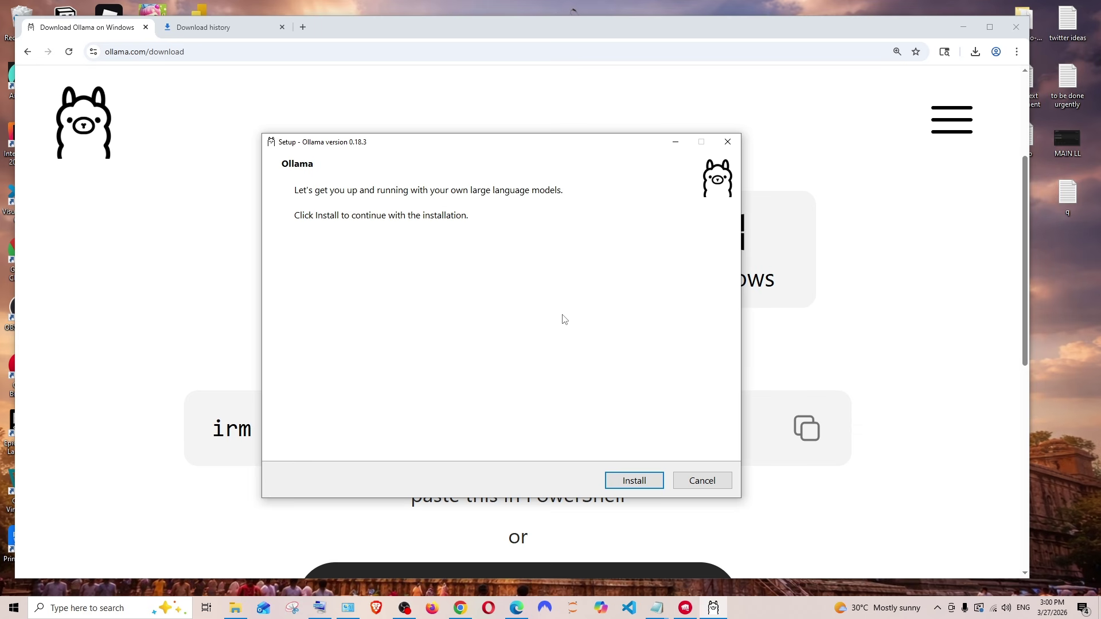
pyautogui.moveTo(488, 145); pyautogui.dragTo(489, 156)
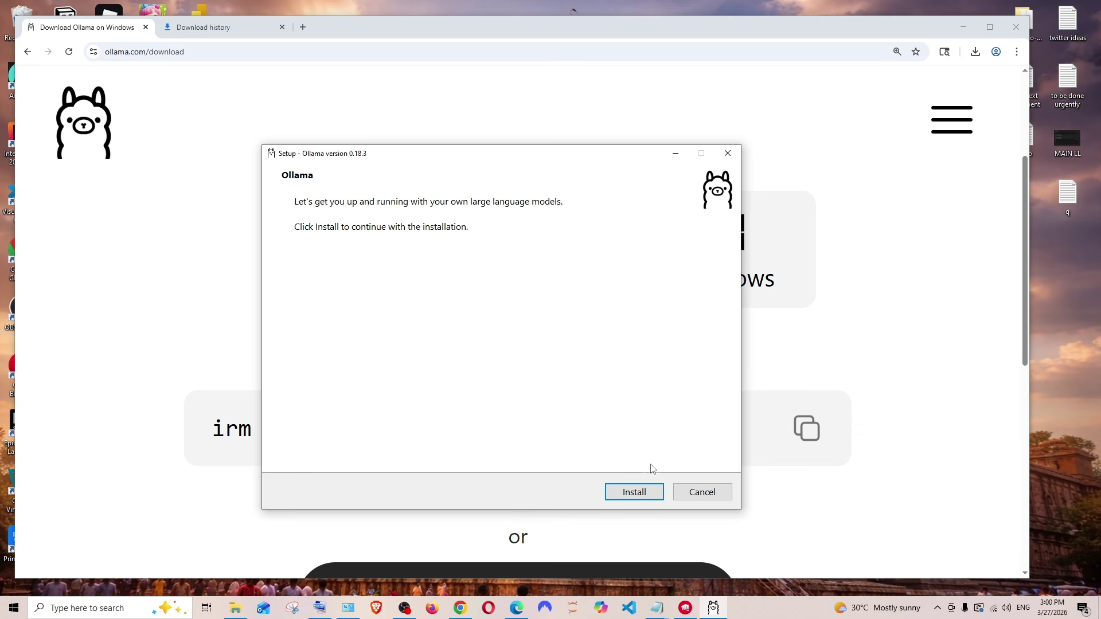
pyautogui.click(634, 493)
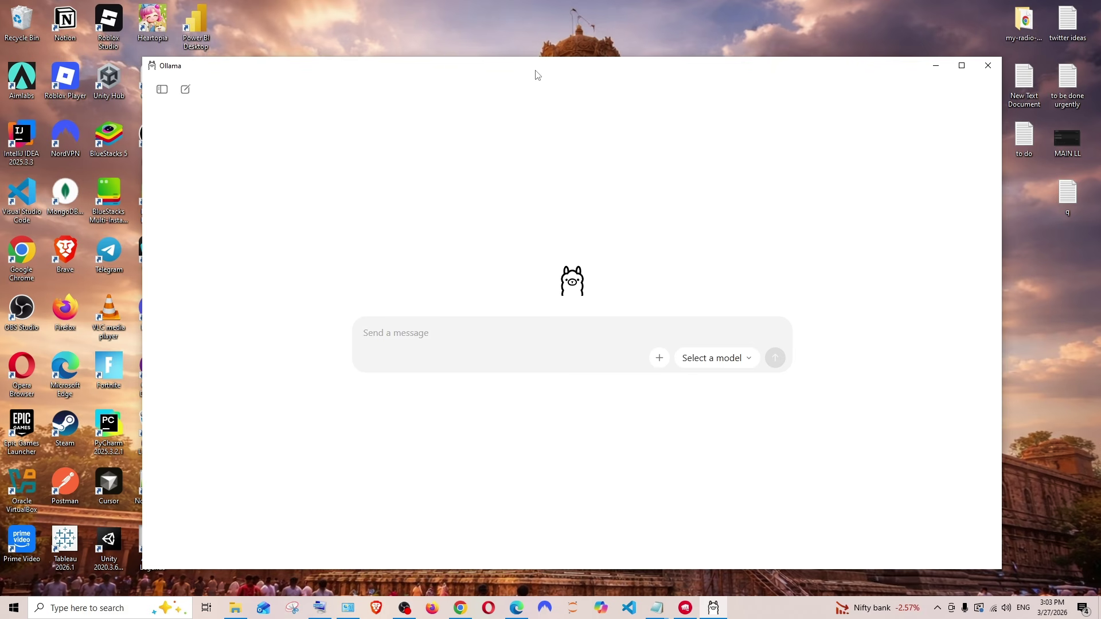
# Step: Search Windows for the installed Ollama app, then dismiss the search and return to the open Ollama window
pyautogui.moveTo(538, 71)
pyautogui.mouseDown()
pyautogui.moveTo(560, 65)
pyautogui.moveTo(531, 63)
pyautogui.moveTo(539, 70)
pyautogui.mouseUp()
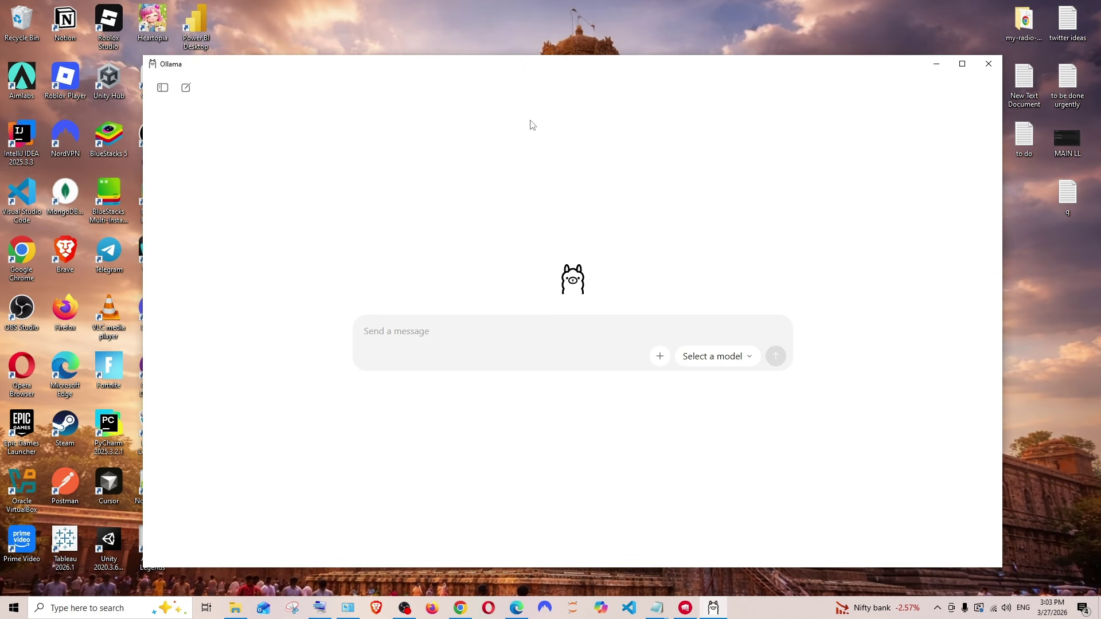
pyautogui.click(100, 611)
pyautogui.write('o')
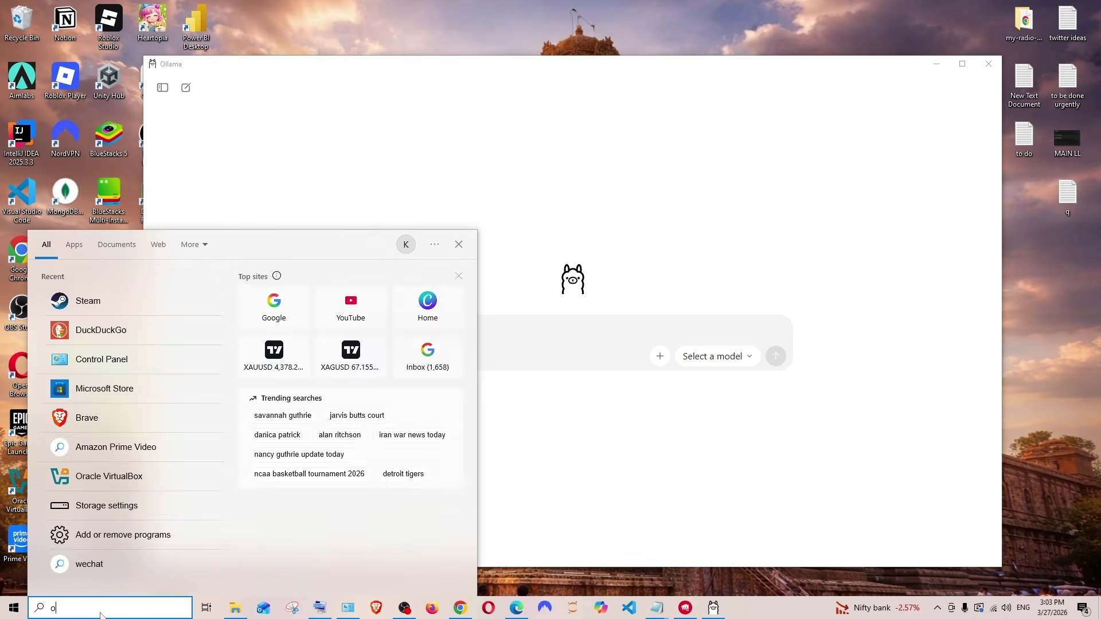
pyautogui.write('llma')
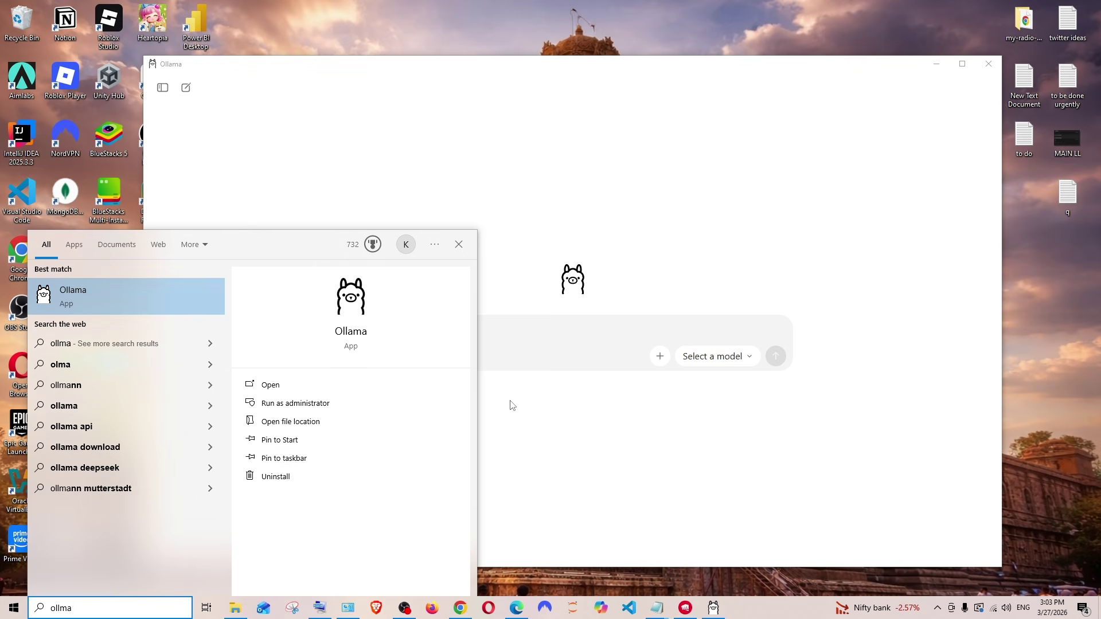
pyautogui.click(521, 411)
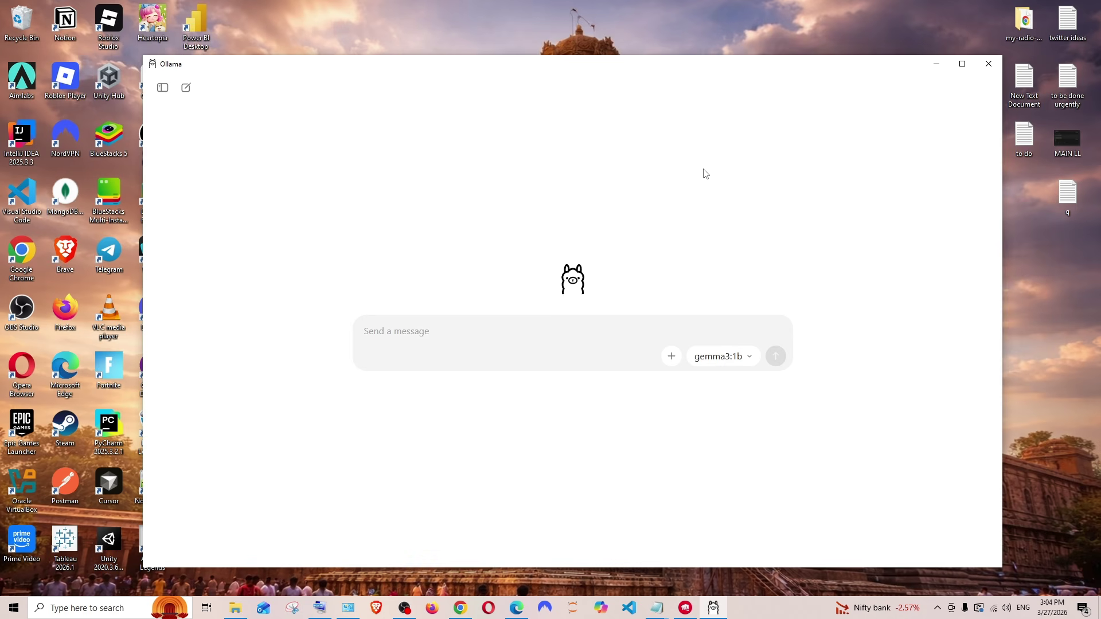
# Step: Set the context length to 8k in Ollama's settings and return to the chat
pyautogui.click(162, 89)
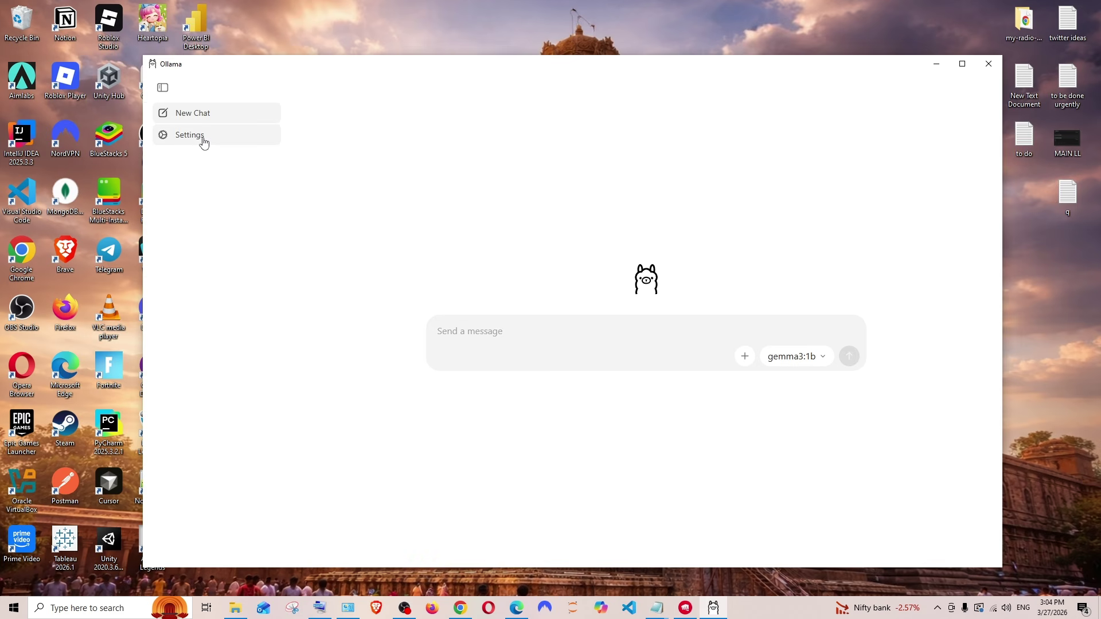
pyautogui.click(204, 137)
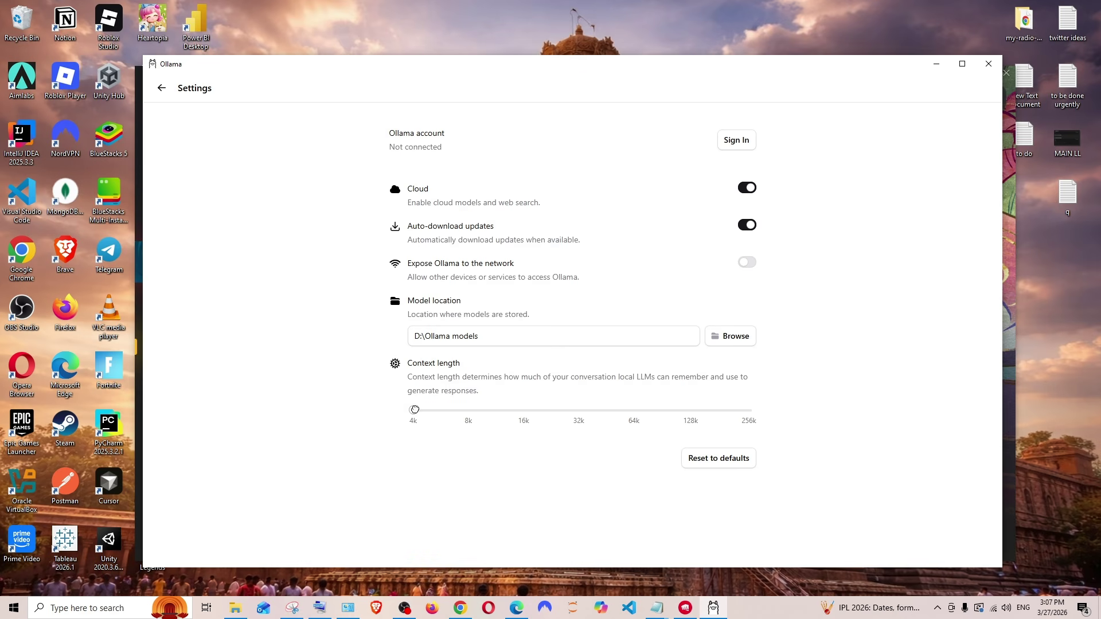
pyautogui.moveTo(415, 410); pyautogui.dragTo(704, 414)
pyautogui.moveTo(676, 412); pyautogui.dragTo(471, 410)
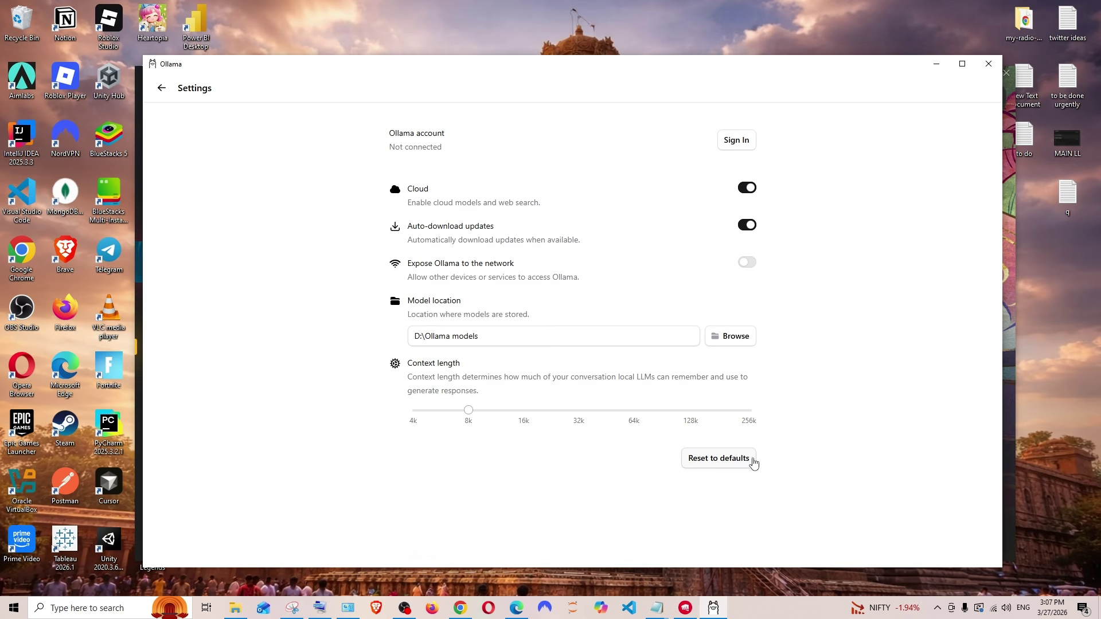
pyautogui.click(161, 89)
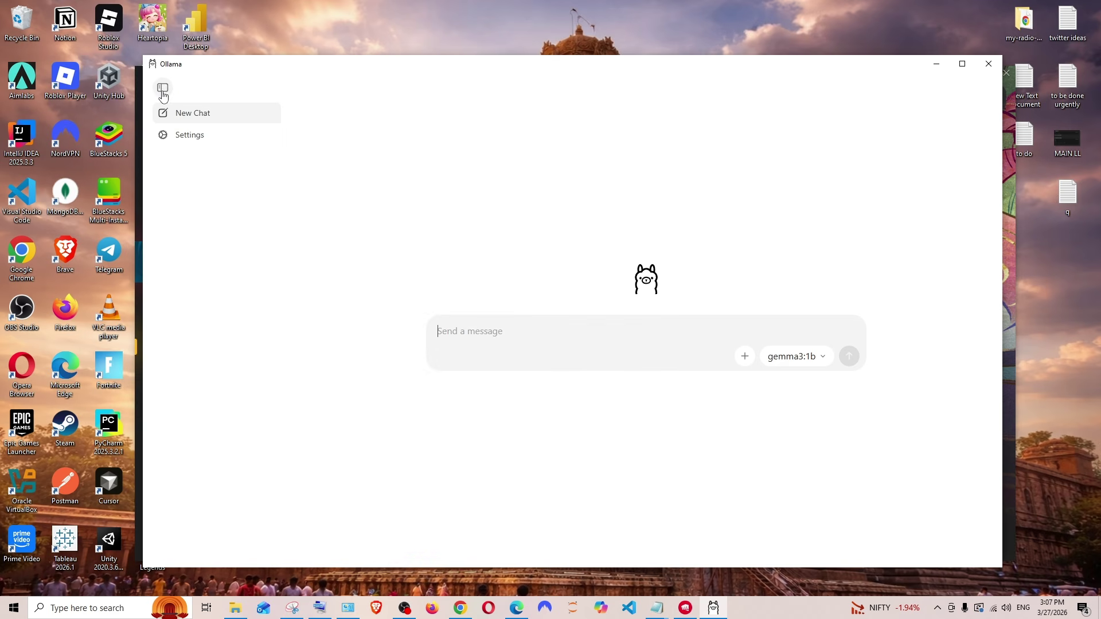
# Step: Browse the cloud and downloadable models offered in the chat's model selector
pyautogui.click(785, 361)
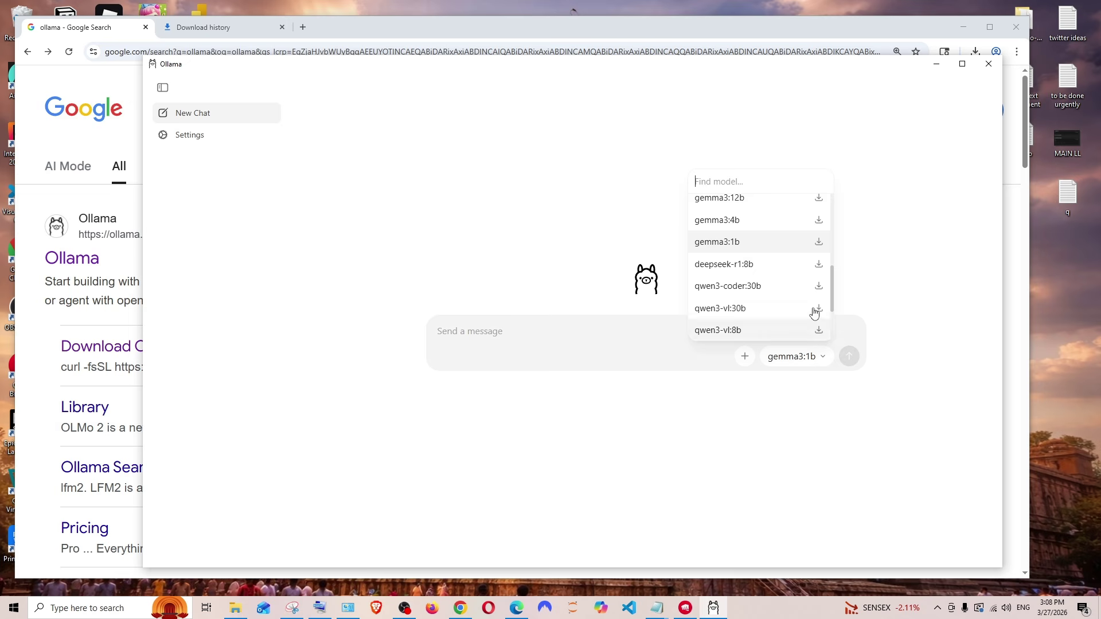
pyautogui.scroll(-2, 779, 216)
pyautogui.scroll(10, 776, 293)
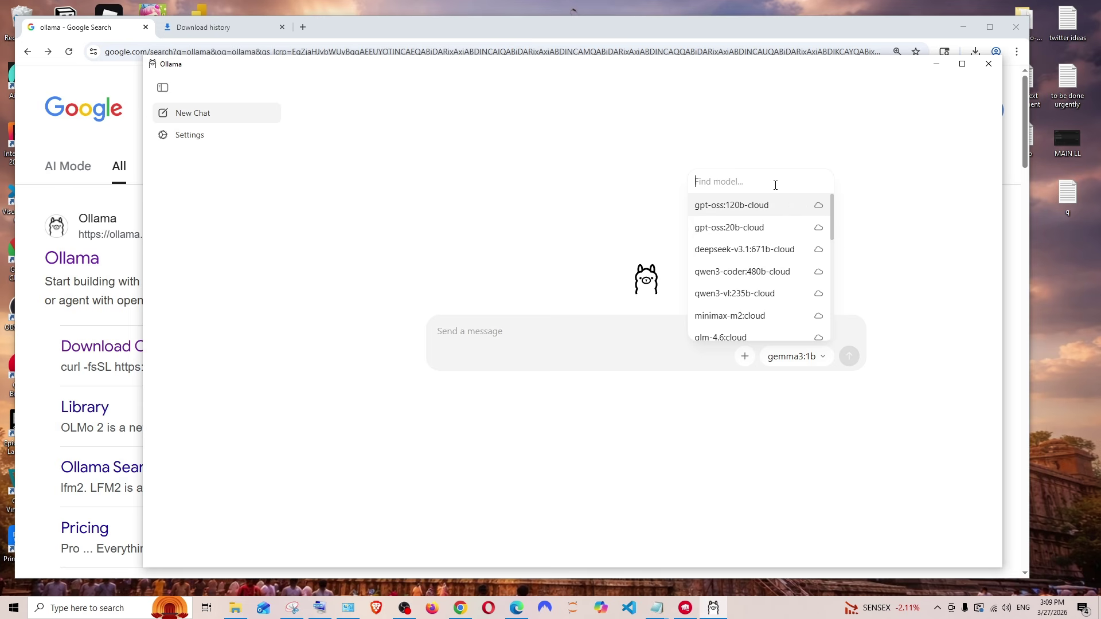
pyautogui.scroll(-6, 756, 228)
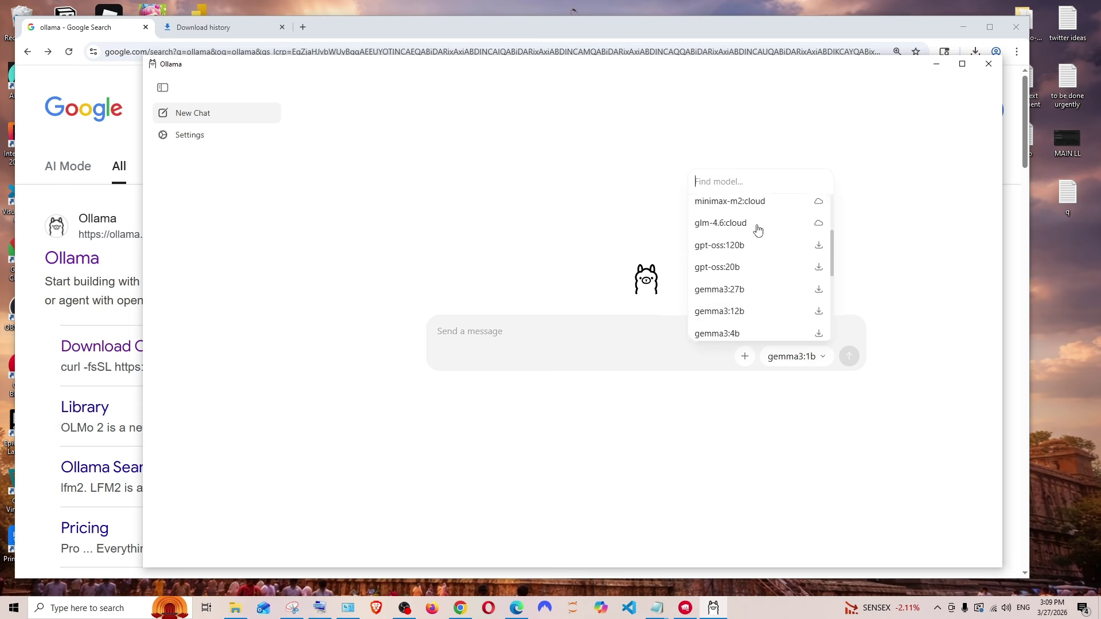
pyautogui.scroll(-1, 757, 229)
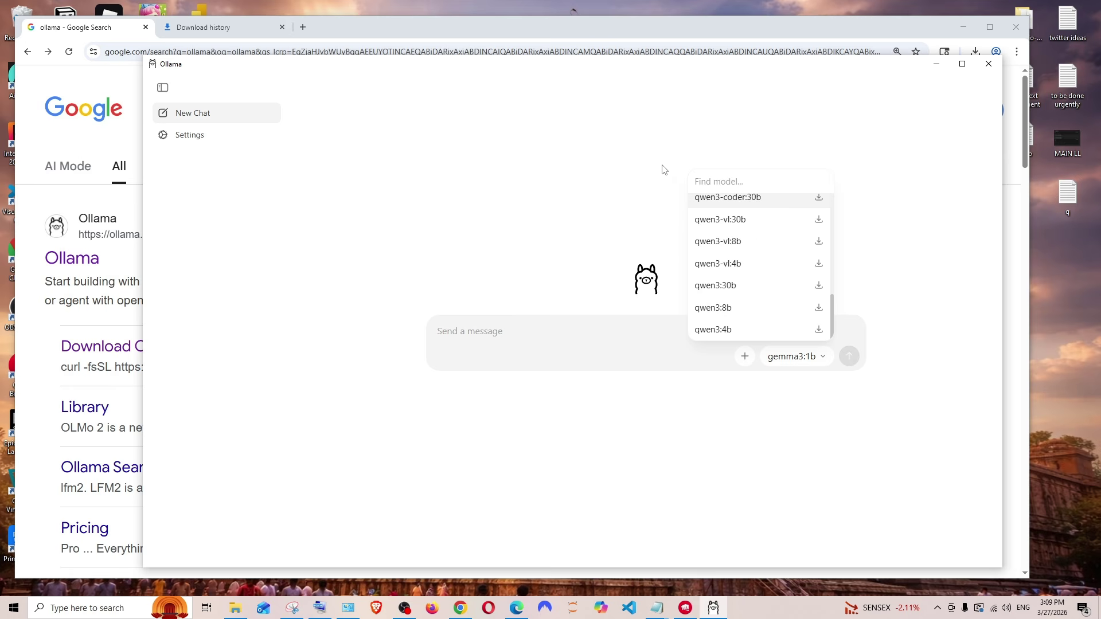
# Step: Switch to Chrome, open the Ollama website from the Google results and go to its models page
pyautogui.click(79, 26)
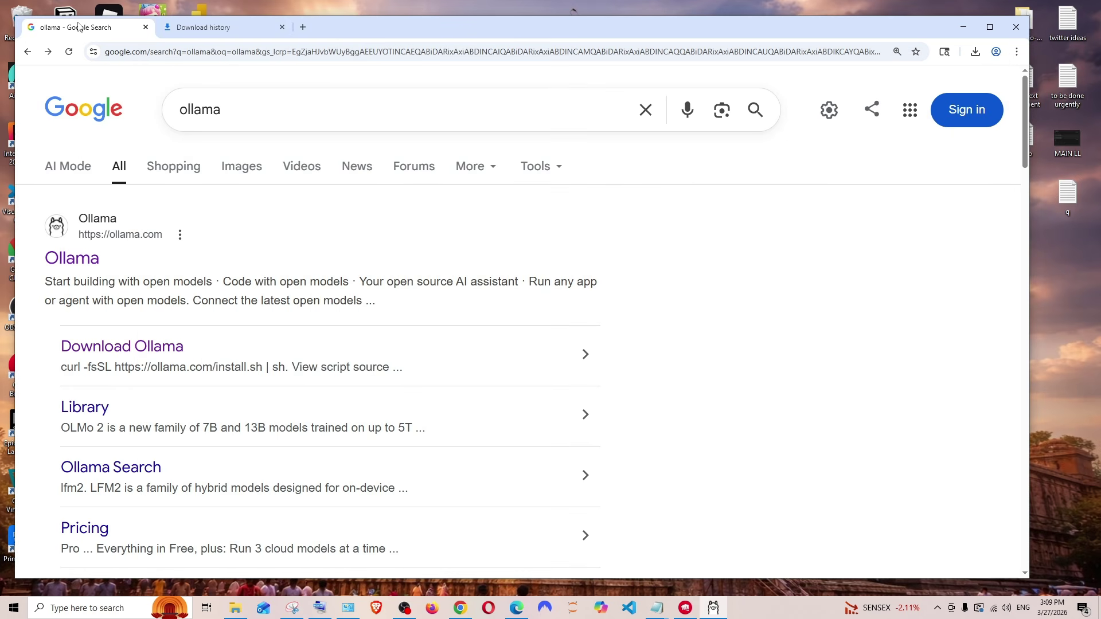
pyautogui.click(79, 263)
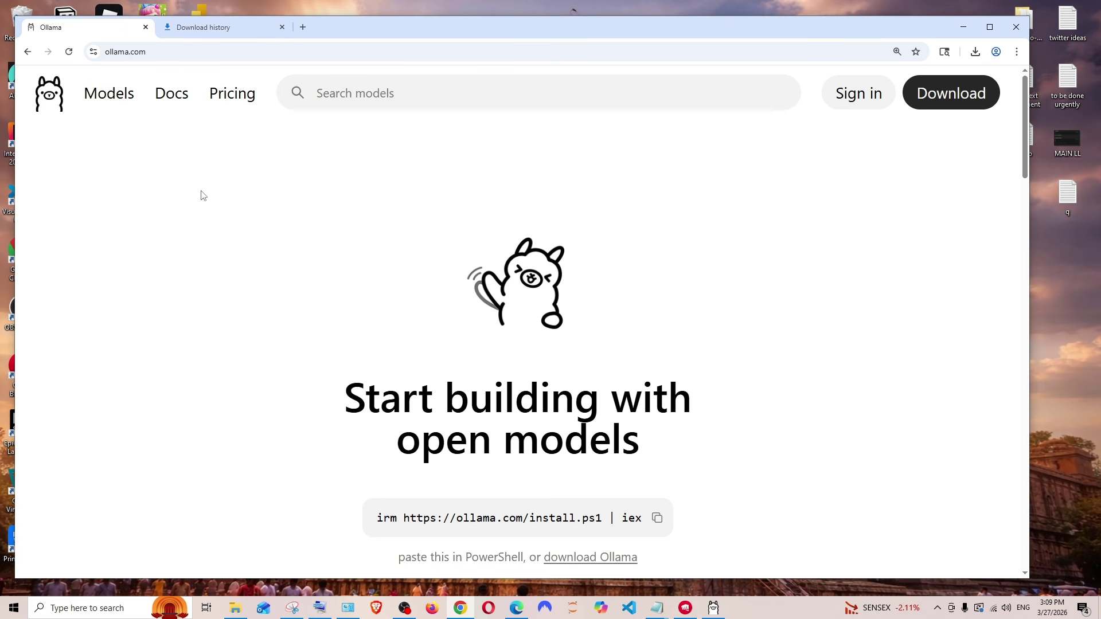
pyautogui.hotkey('ctrl', '+')
pyautogui.hotkey('ctrl', '-')
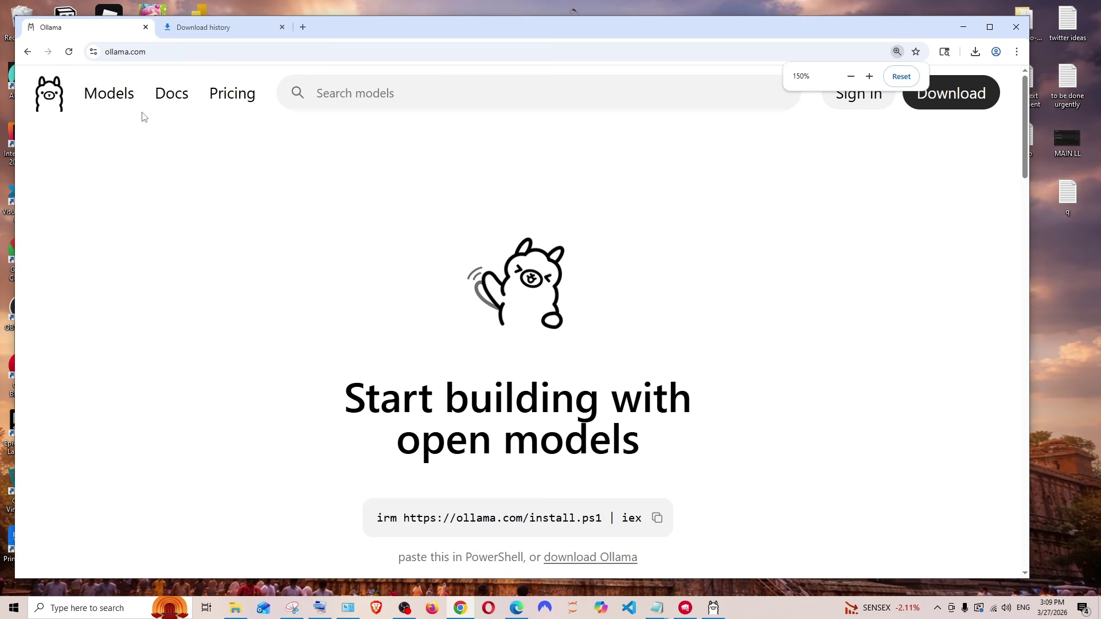
pyautogui.click(95, 99)
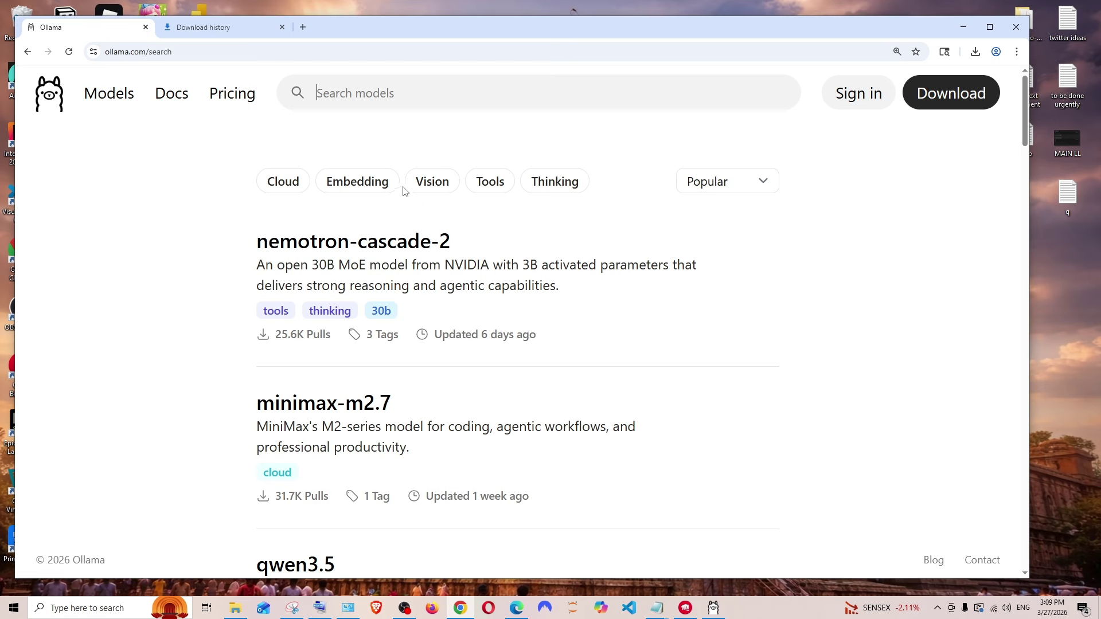
# Step: Search the website's model library for "llama" and open the llama3.2 model page
pyautogui.scroll(-11, 445, 238)
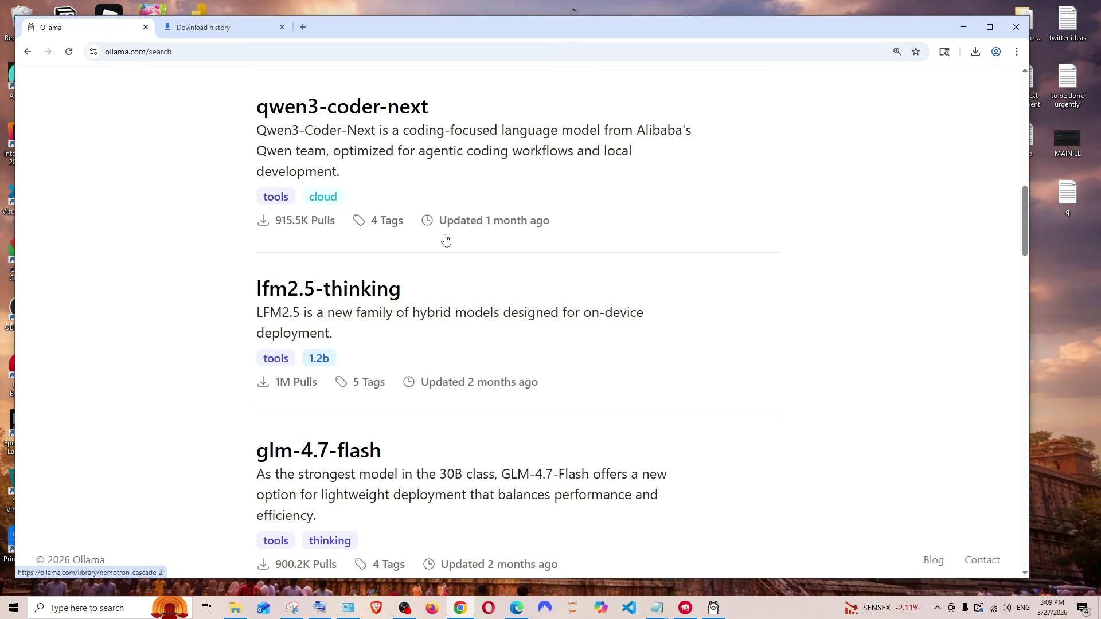
pyautogui.scroll(-15, 446, 239)
pyautogui.scroll(20, 436, 240)
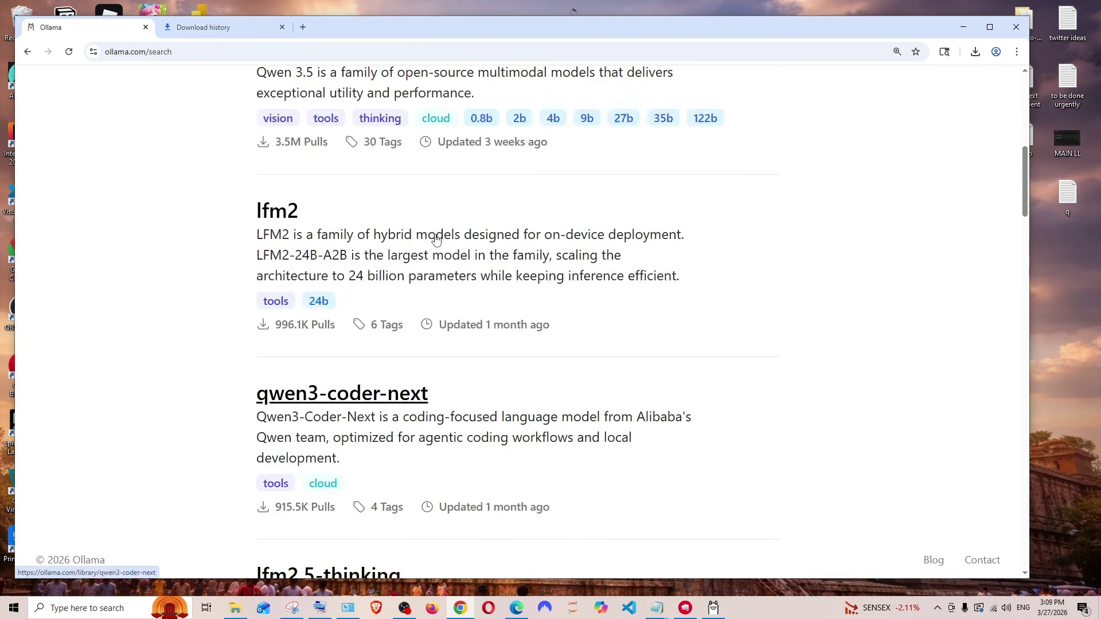
pyautogui.scroll(9, 436, 240)
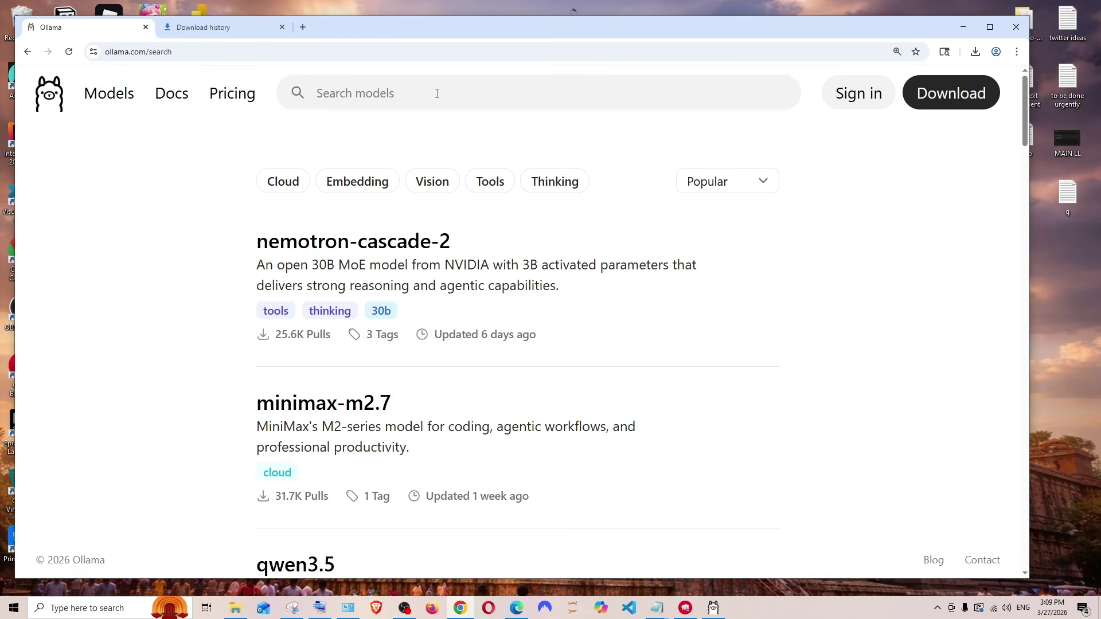
pyautogui.click(437, 94)
pyautogui.write('llama')
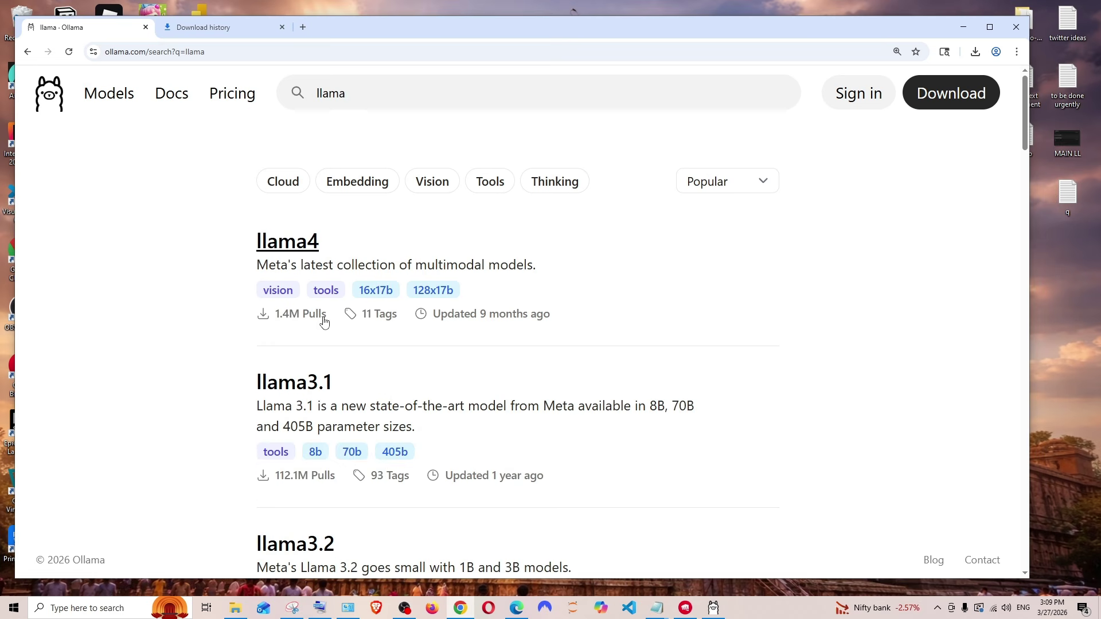
pyautogui.scroll(-2, 324, 321)
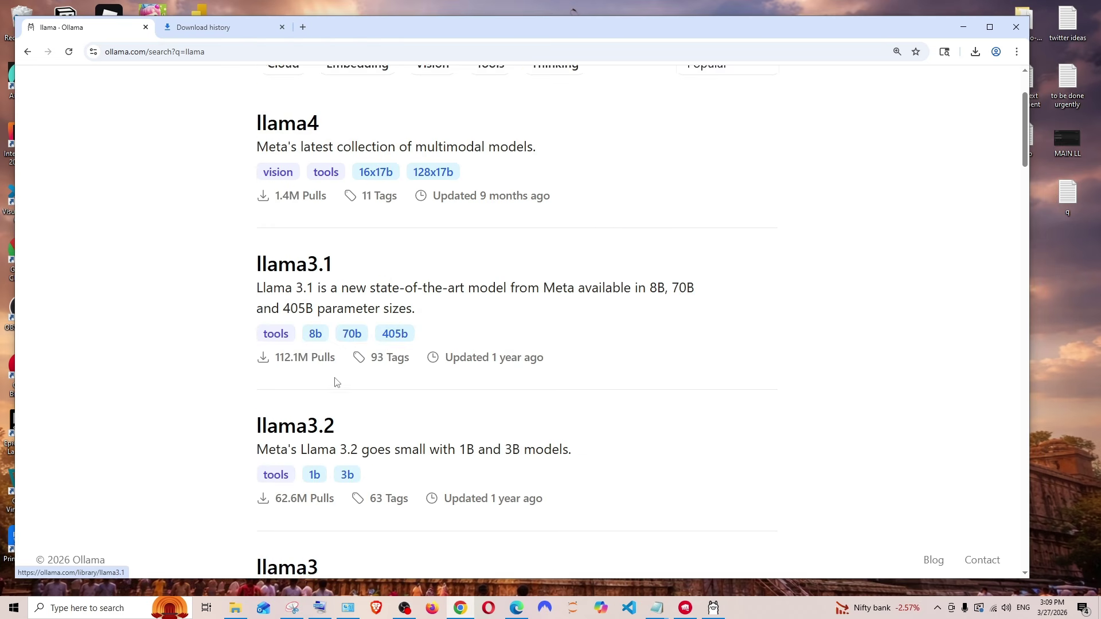
pyautogui.scroll(-2, 336, 382)
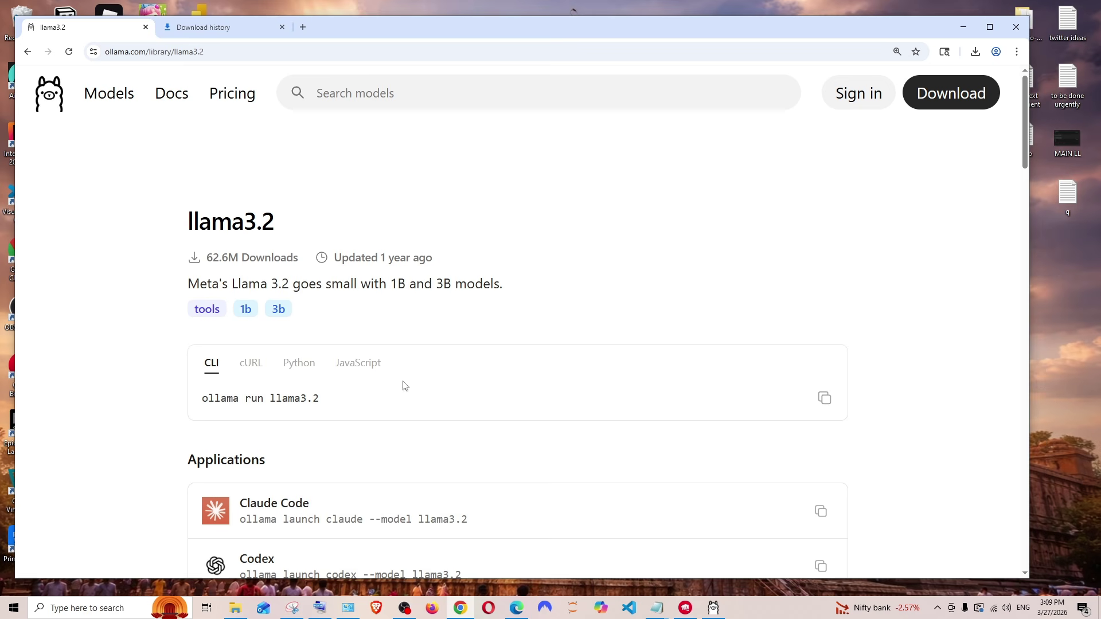
# Step: Examine the CLI command and the Python code sample for running llama3.2
pyautogui.moveTo(346, 396); pyautogui.dragTo(198, 398)
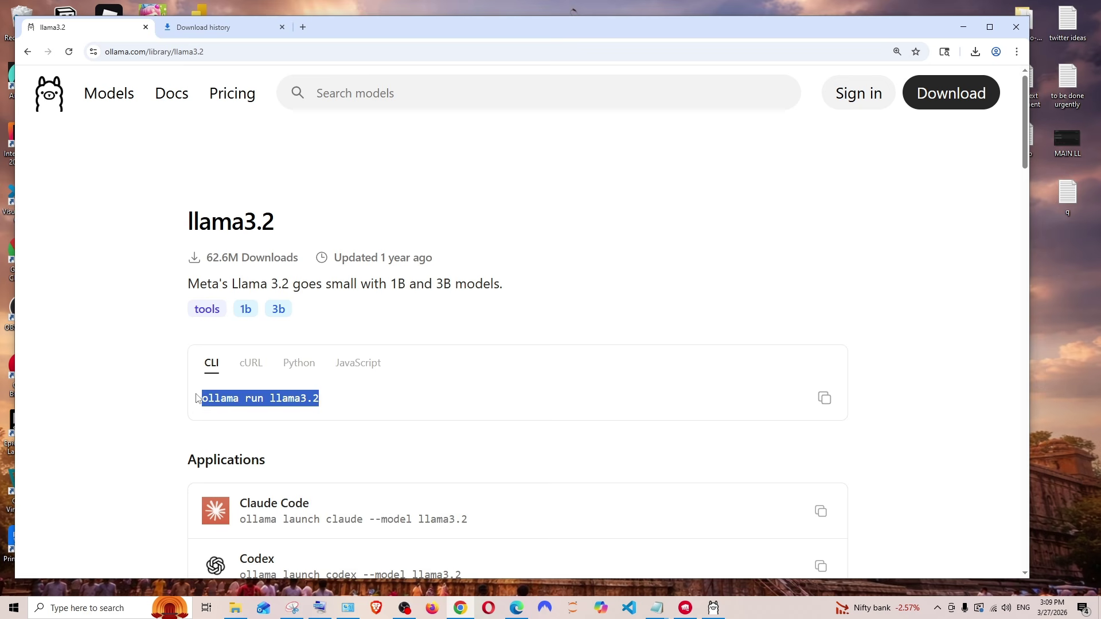
pyautogui.click(305, 375)
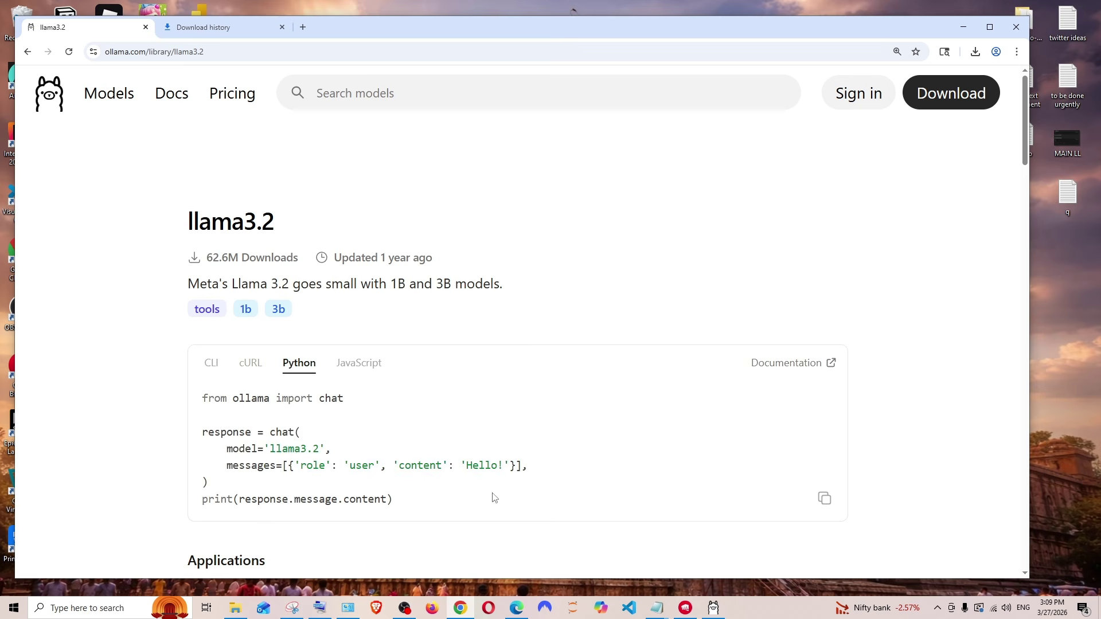
pyautogui.moveTo(494, 498); pyautogui.dragTo(201, 416)
pyautogui.click(211, 367)
# Step: Copy the model name llama3.2:latest from the Models table on the llama3.2 page
pyautogui.scroll(-3, 253, 269)
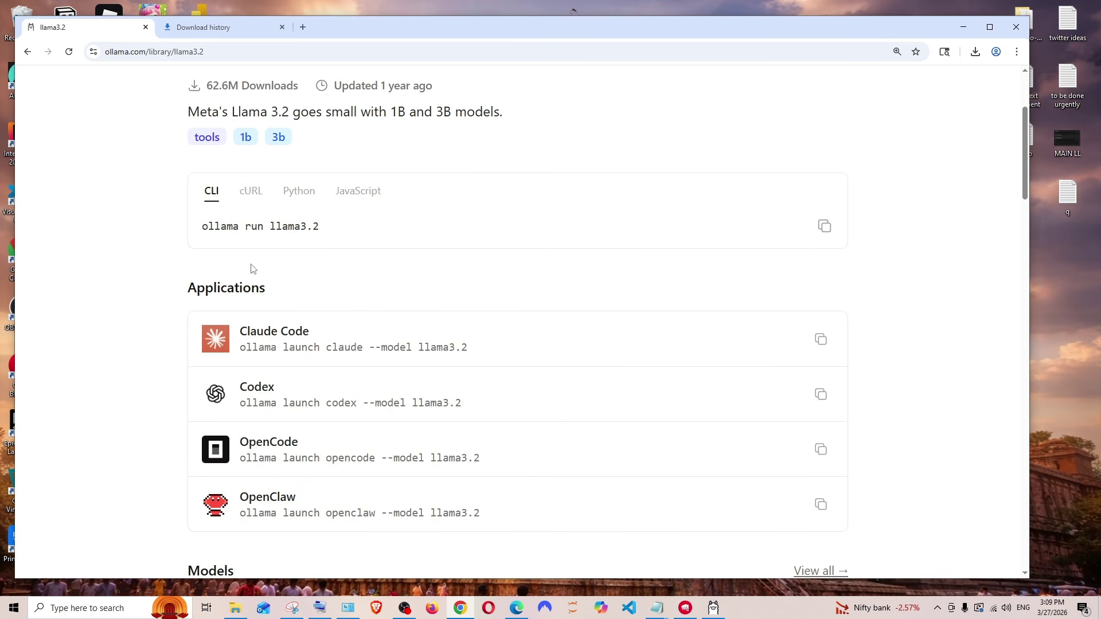
pyautogui.scroll(-6, 252, 270)
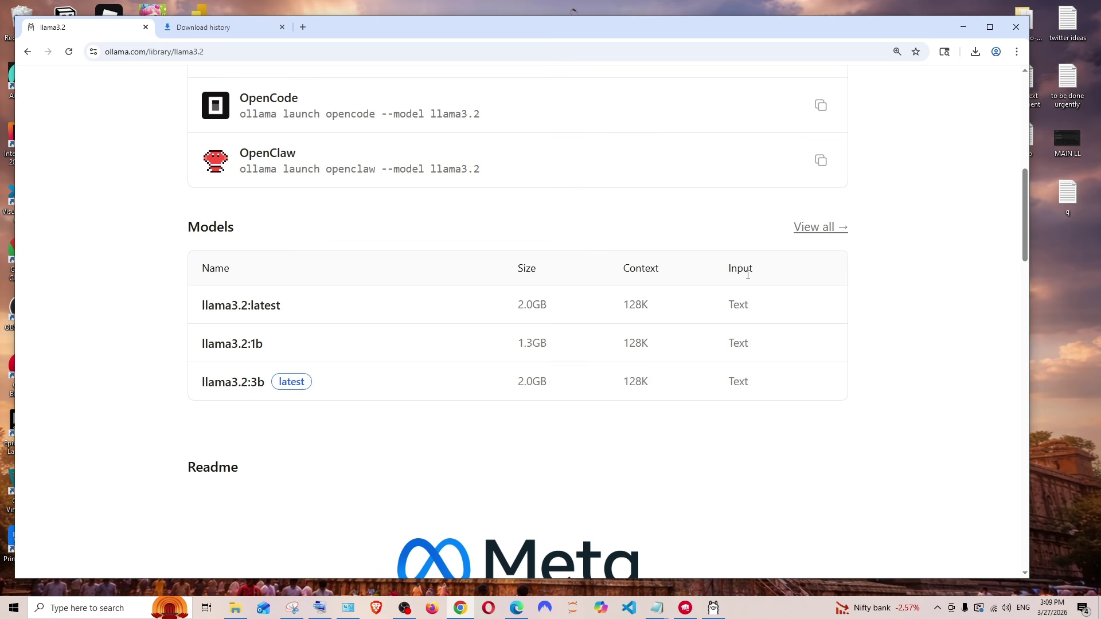
pyautogui.moveTo(283, 318)
pyautogui.click(293, 307)
# Step: Switch to the Ollama app and choose llama3.2:latest as the chat model using the copied name
pyautogui.click(713, 608)
pyautogui.scroll(5, 745, 310)
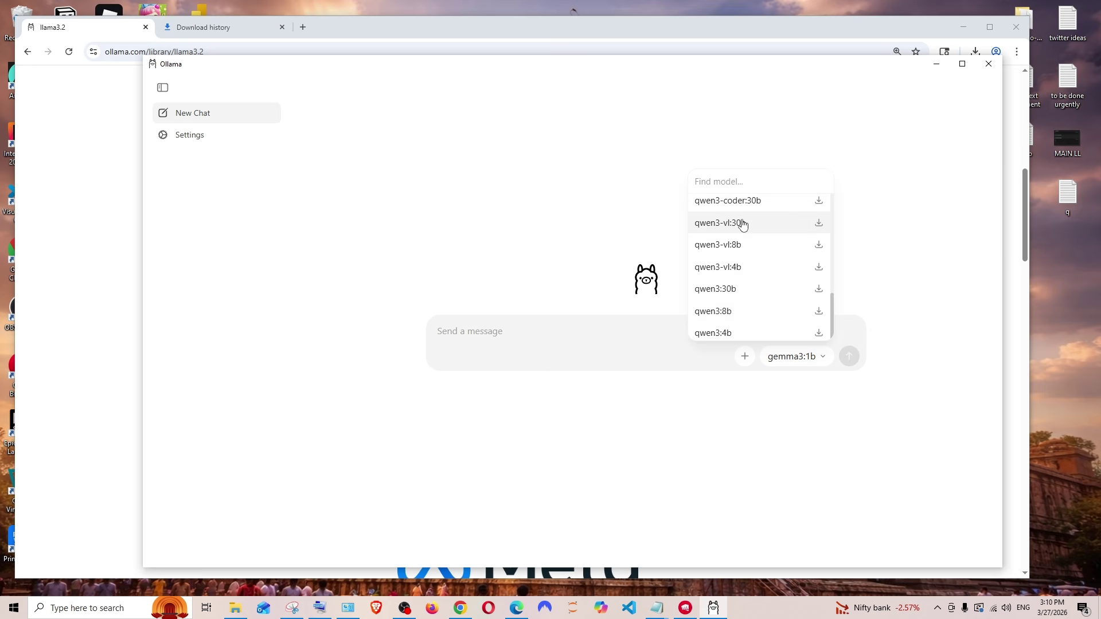
pyautogui.hotkey('ctrl', 'v')
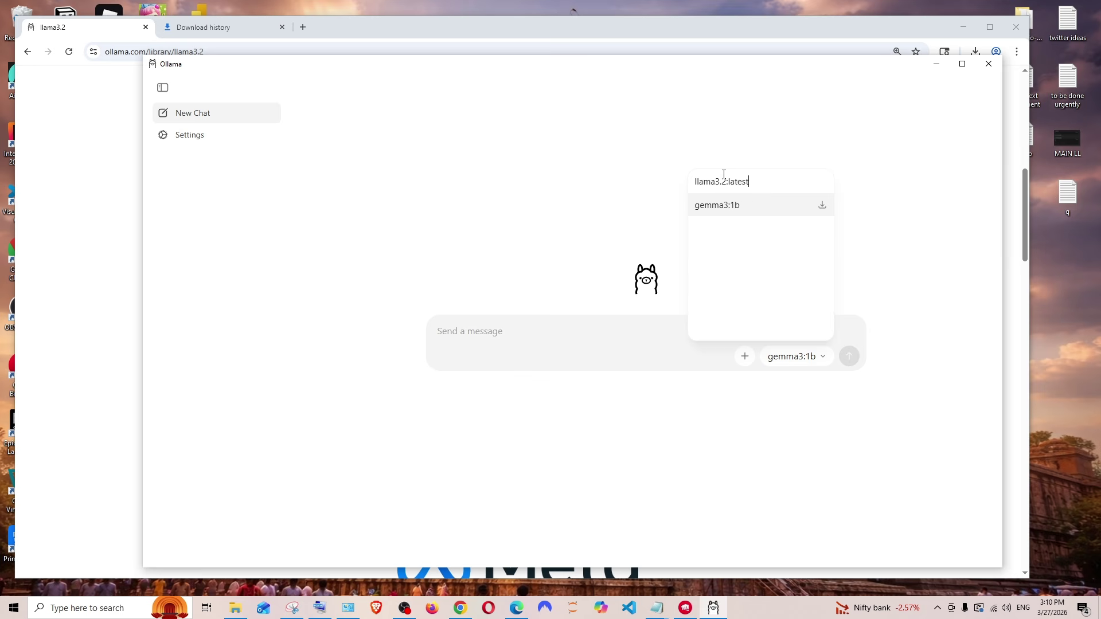
pyautogui.click(751, 206)
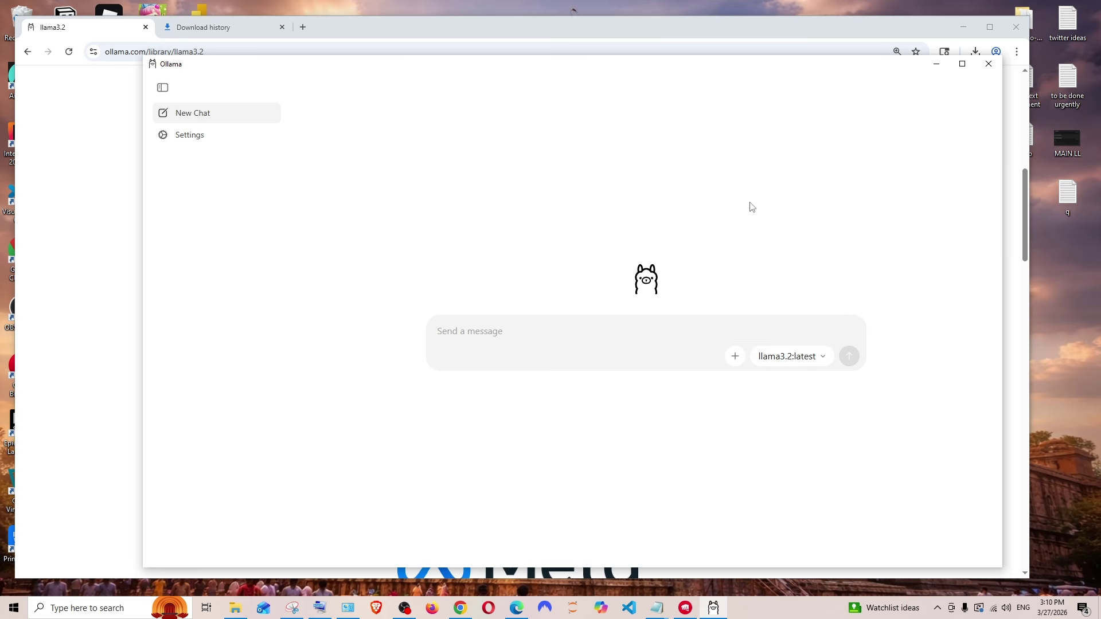
# Step: Send the message "hi" to llama3.2:latest, followed by a second message introducing yourself by first name
pyautogui.write('hi')
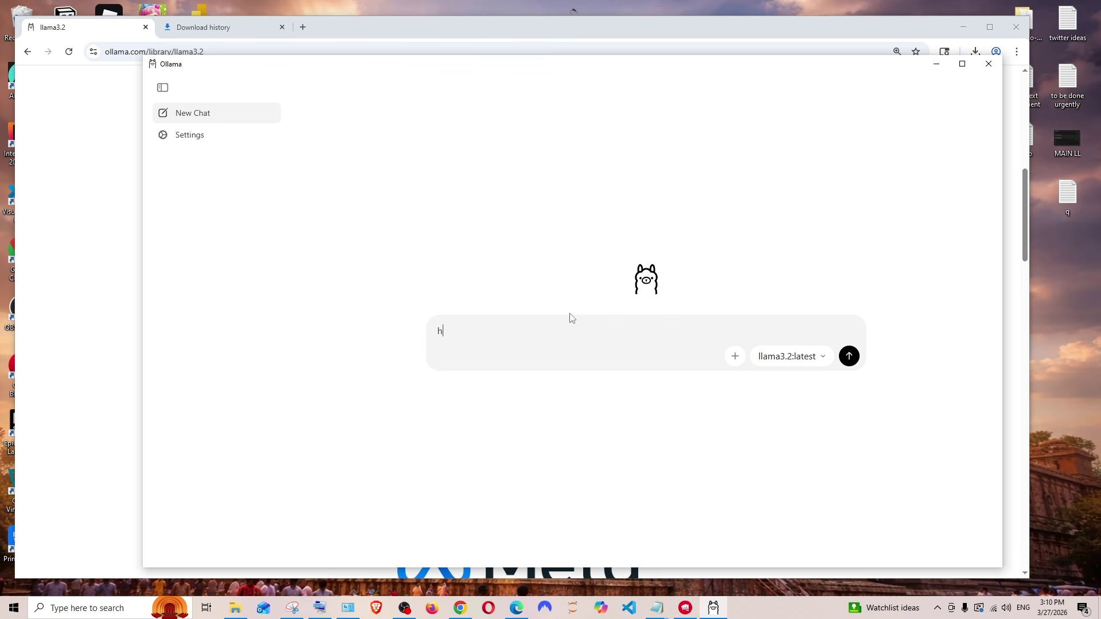
pyautogui.click(849, 357)
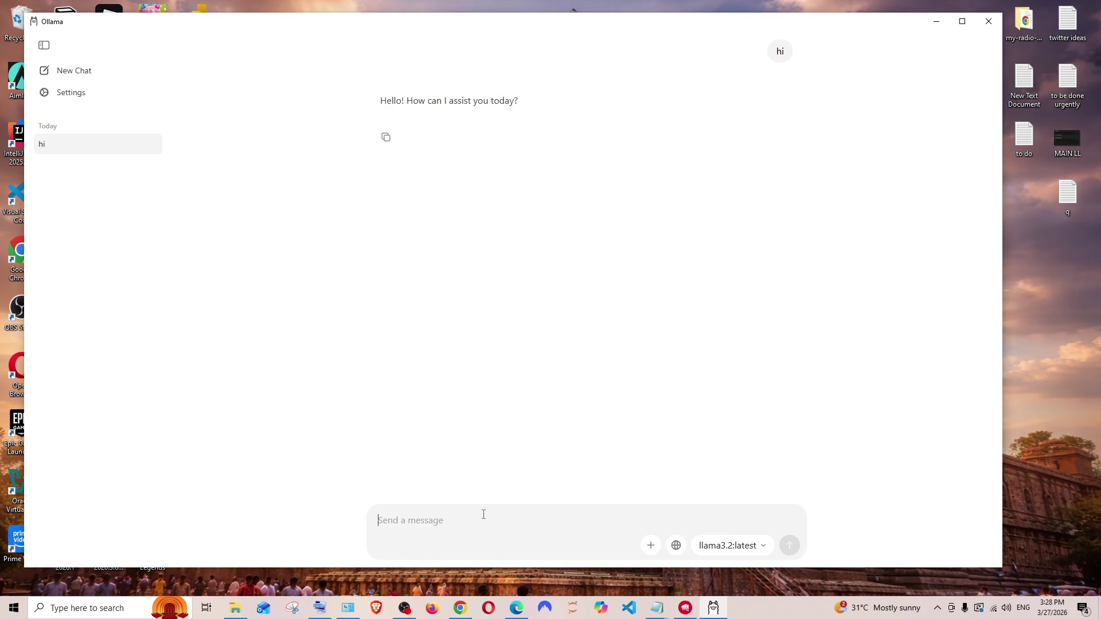
pyautogui.write('my na')
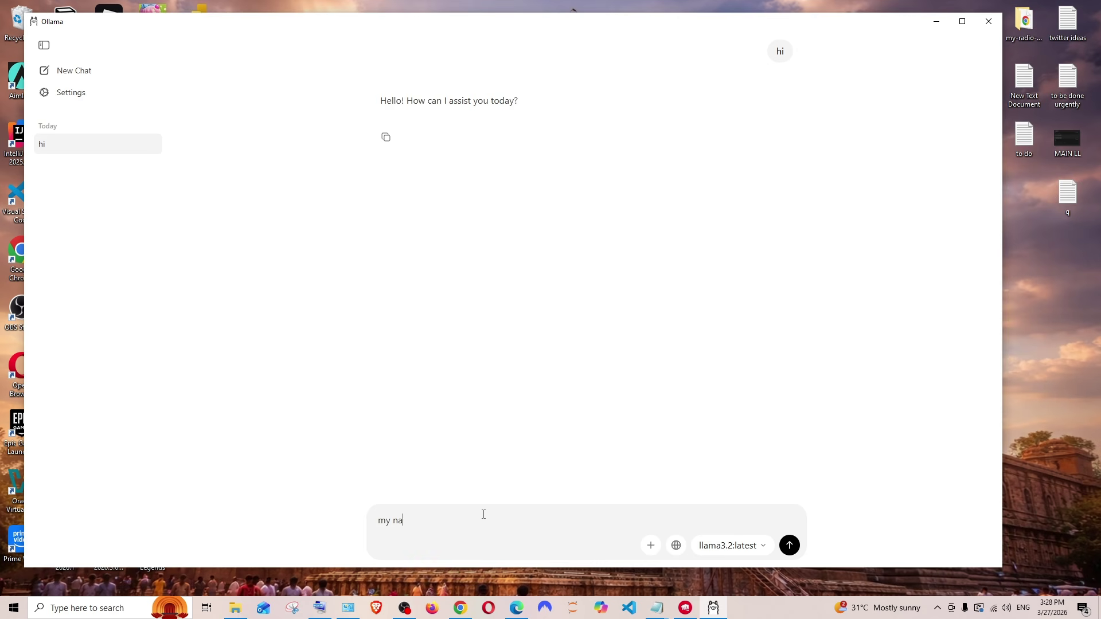
pyautogui.write('me is tim')
pyautogui.press('Return')
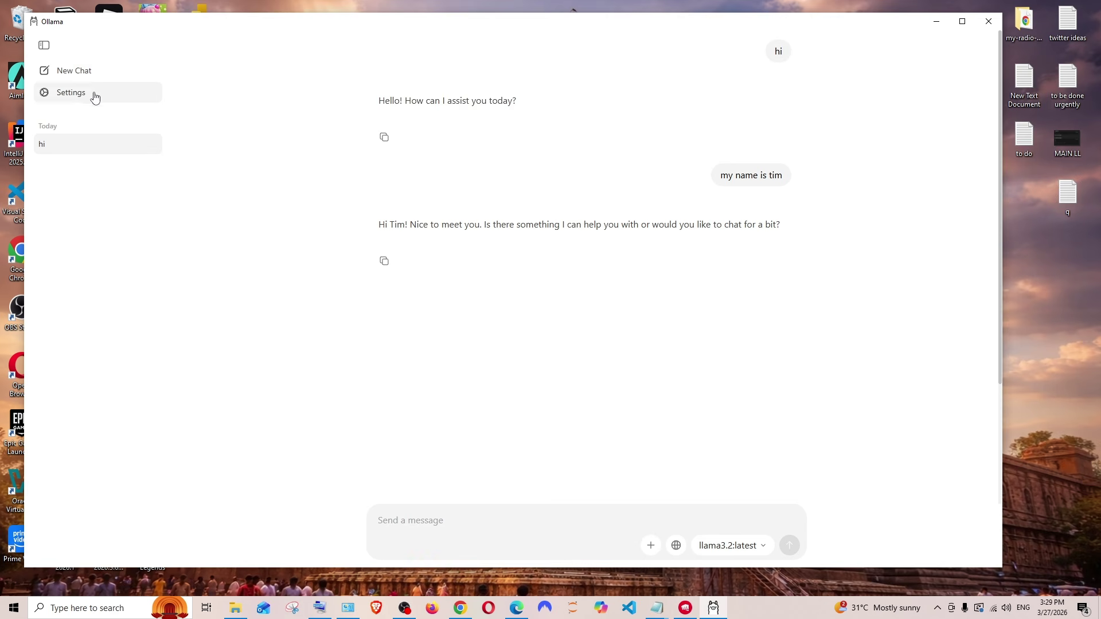
# Step: Start a new chat with llama3.2:latest and send the message "hello"
pyautogui.click(86, 73)
pyautogui.write('hello')
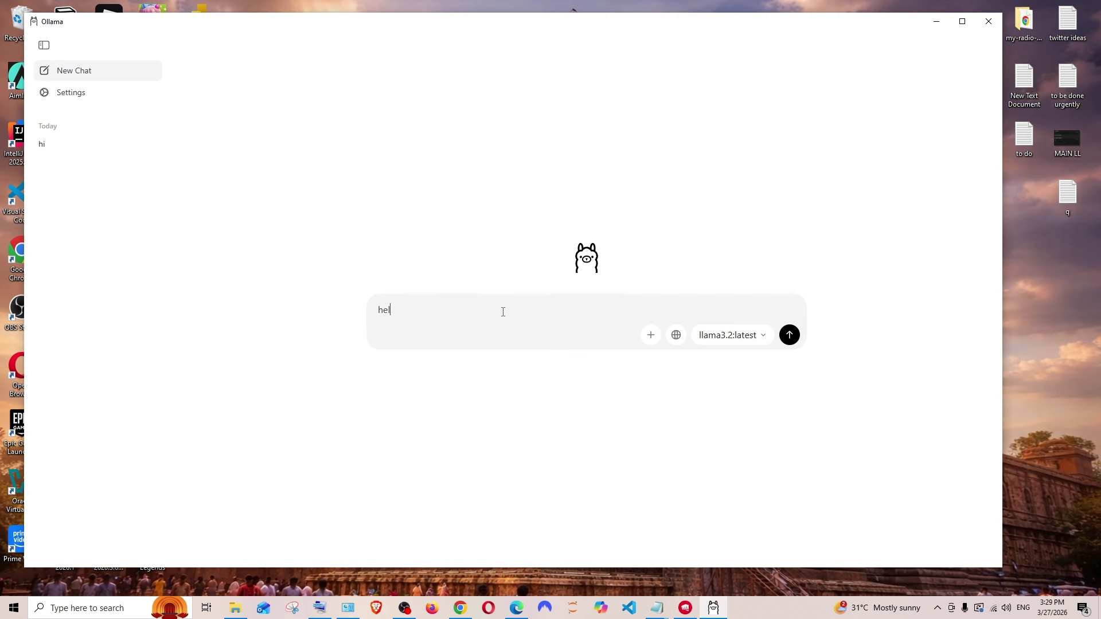
pyautogui.press('Return')
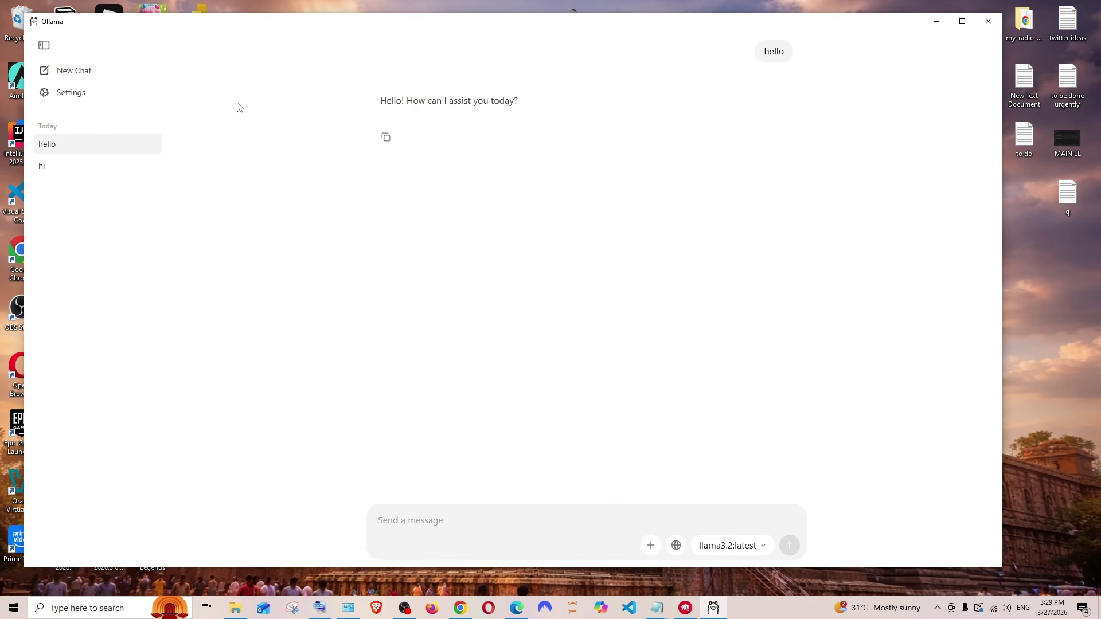
# Step: Delete the "hi" chat from the chat history and confirm its removal
pyautogui.rightClick(84, 169)
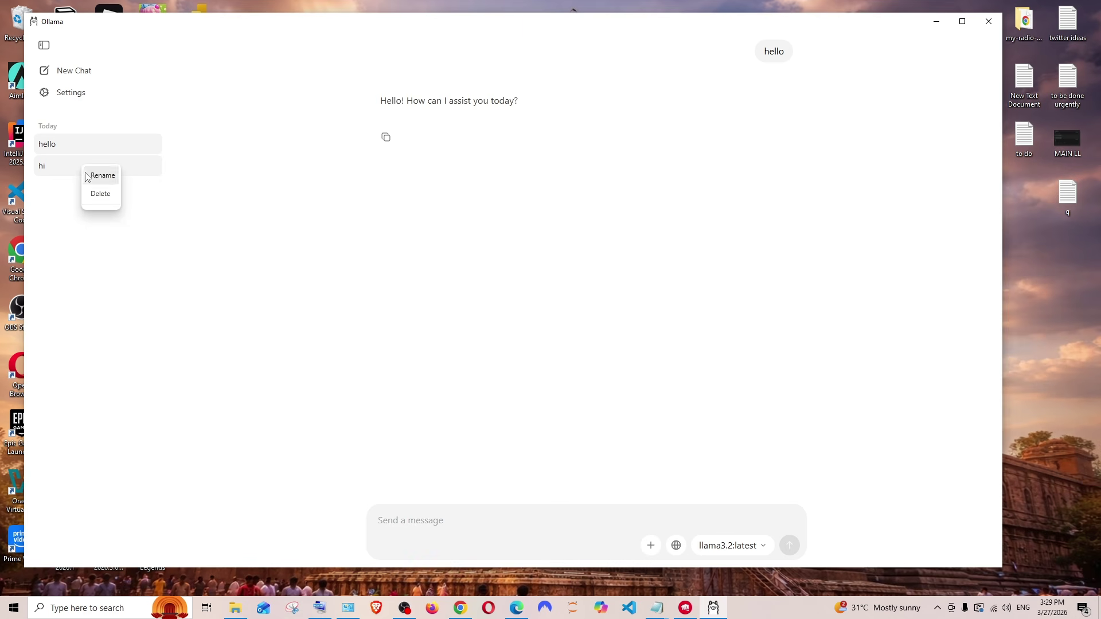
pyautogui.click(108, 201)
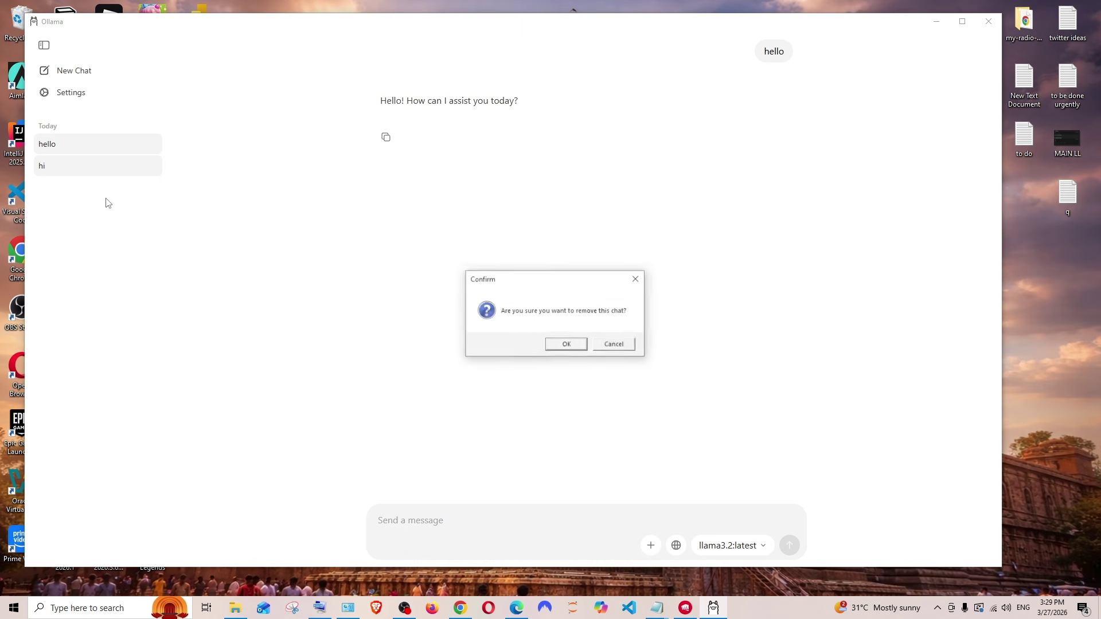
pyautogui.click(576, 347)
# Step: Start a new chat with the gpt-oss:20b-cloud model and open the Ollama account sign-in page
pyautogui.click(126, 76)
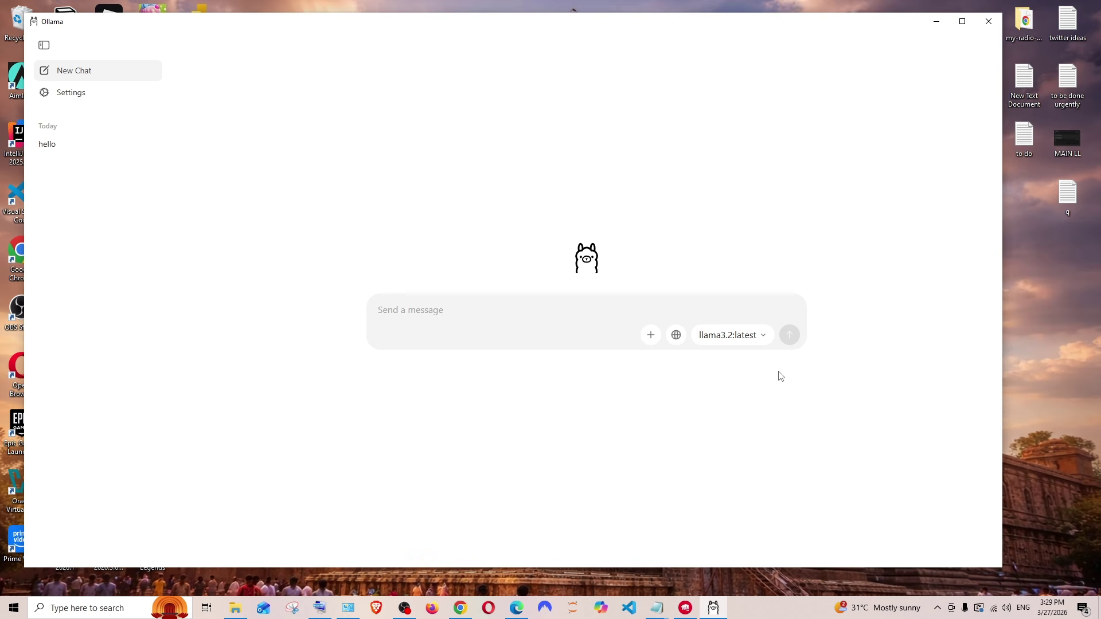
pyautogui.click(747, 343)
pyautogui.scroll(10, 724, 272)
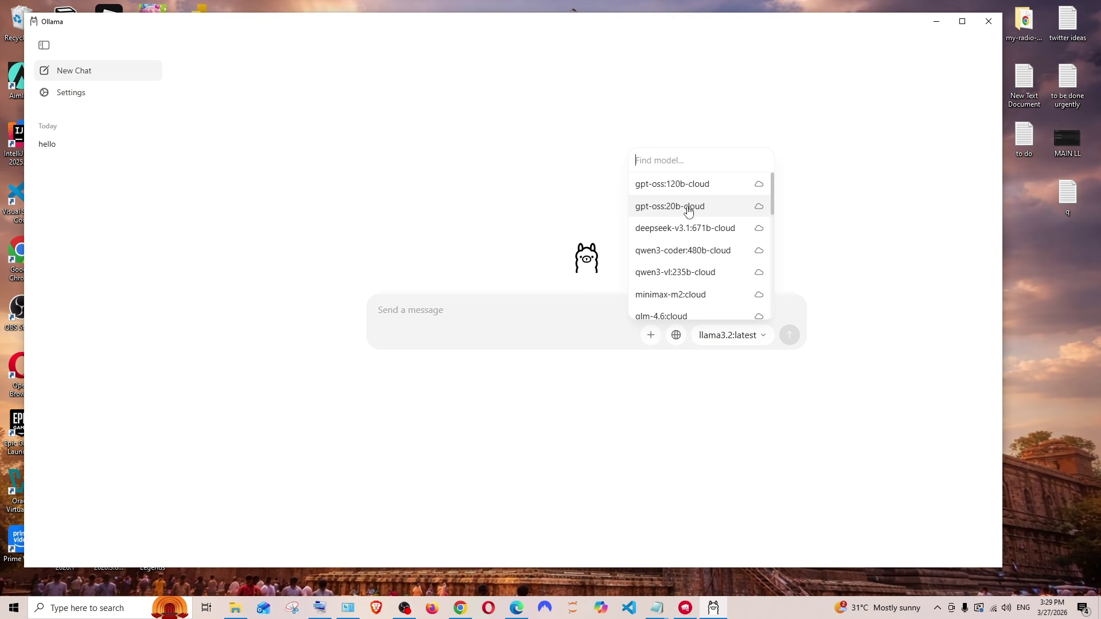
pyautogui.click(689, 210)
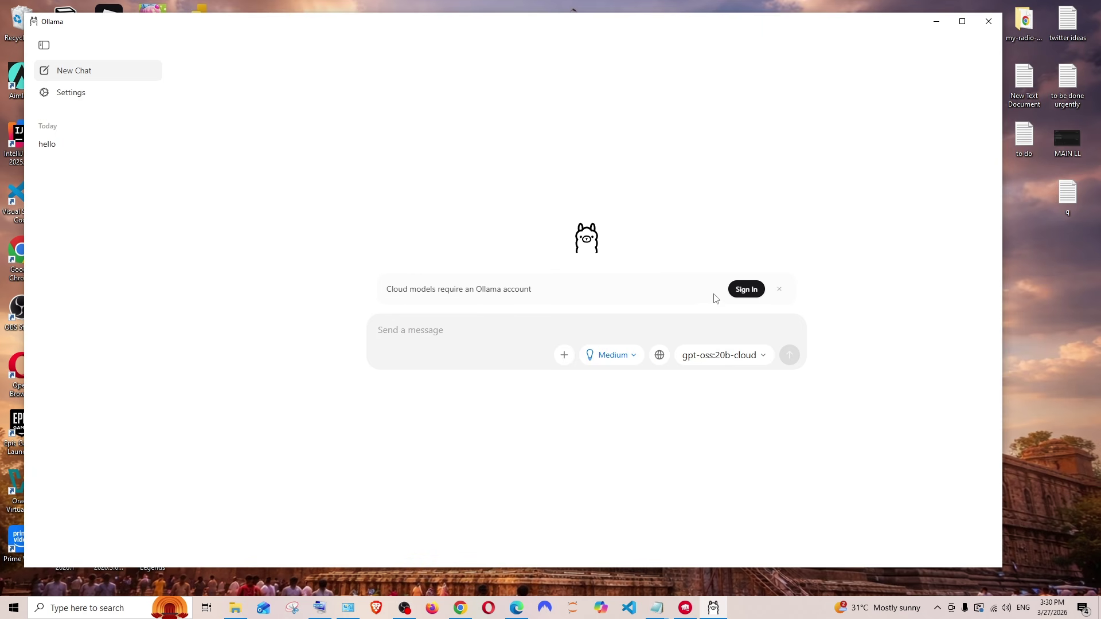
pyautogui.click(746, 290)
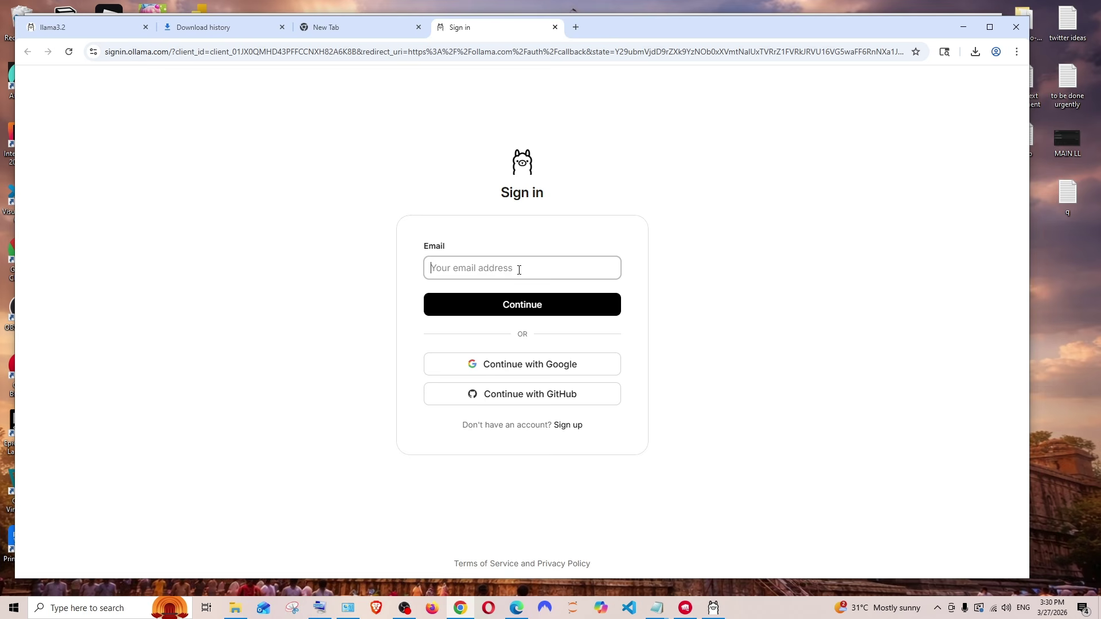
# Step: Return to the Ollama app and send "hello" to the gpt-oss:20b-cloud model
pyautogui.hotkey('alt', 'Tab')
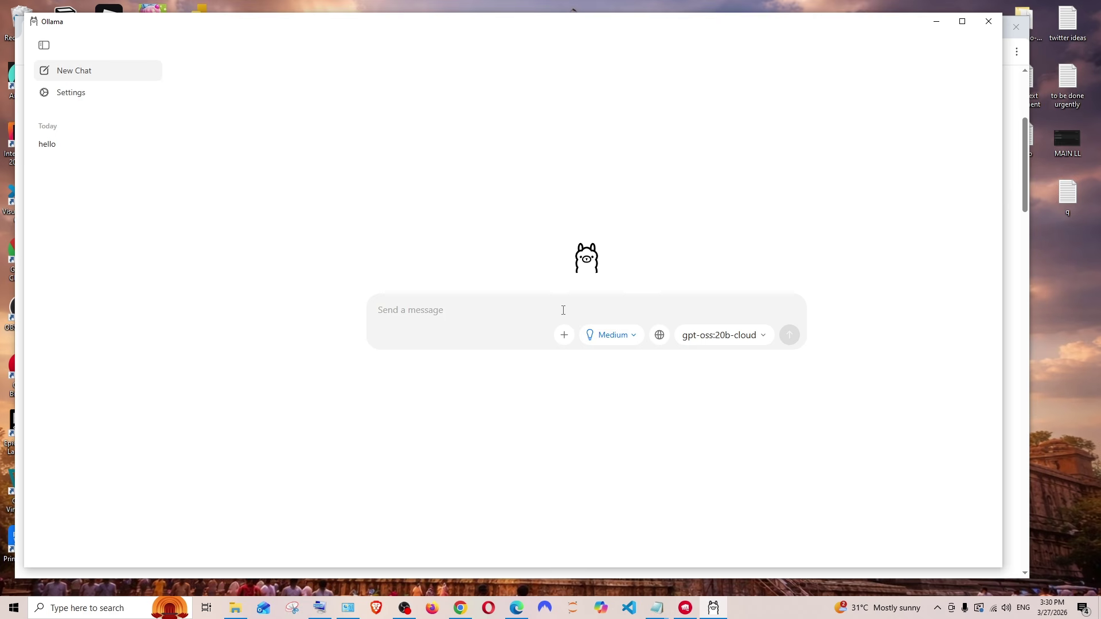
pyautogui.write('hello')
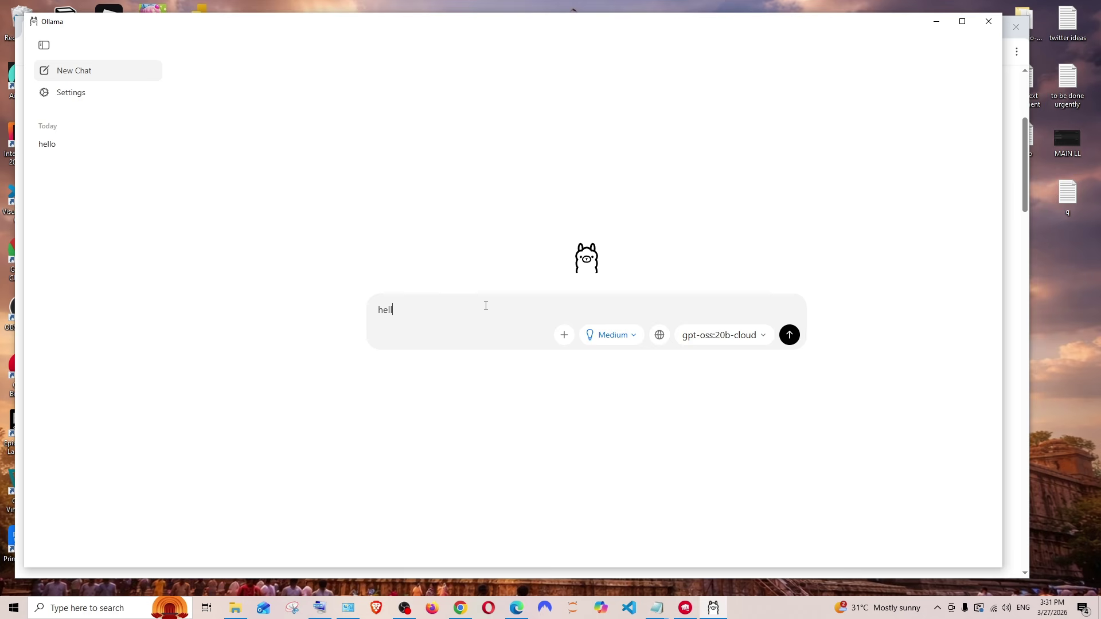
pyautogui.press('Return')
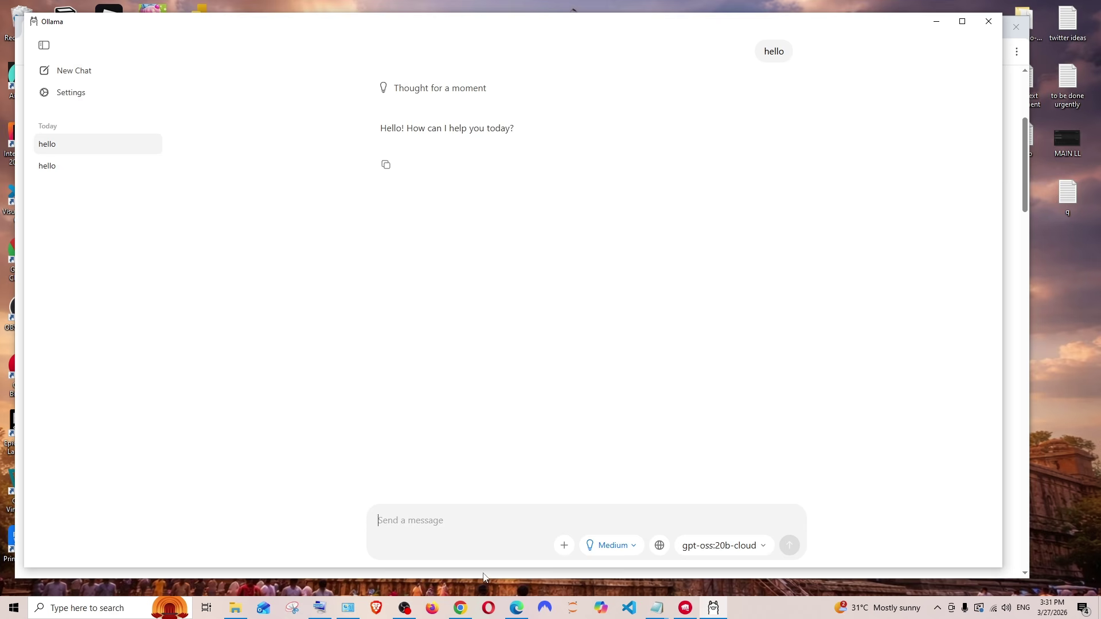
# Step: Check cloud model access in the Free plan on Ollama's pricing page in the browser, and open the Ollama app's settings
pyautogui.click(462, 608)
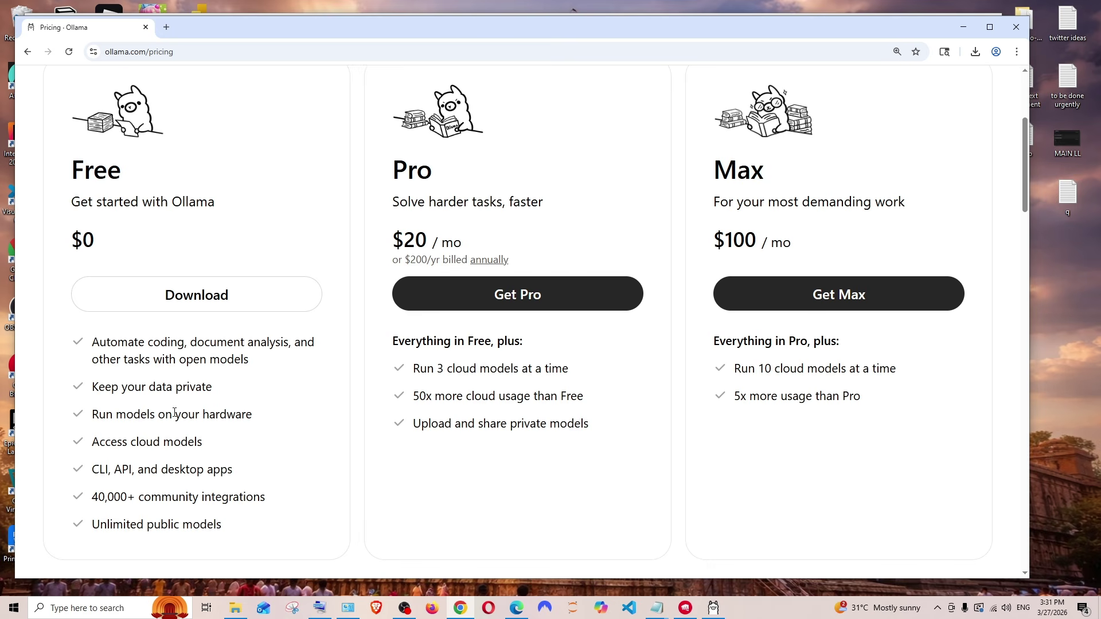
pyautogui.moveTo(213, 443); pyautogui.dragTo(94, 443)
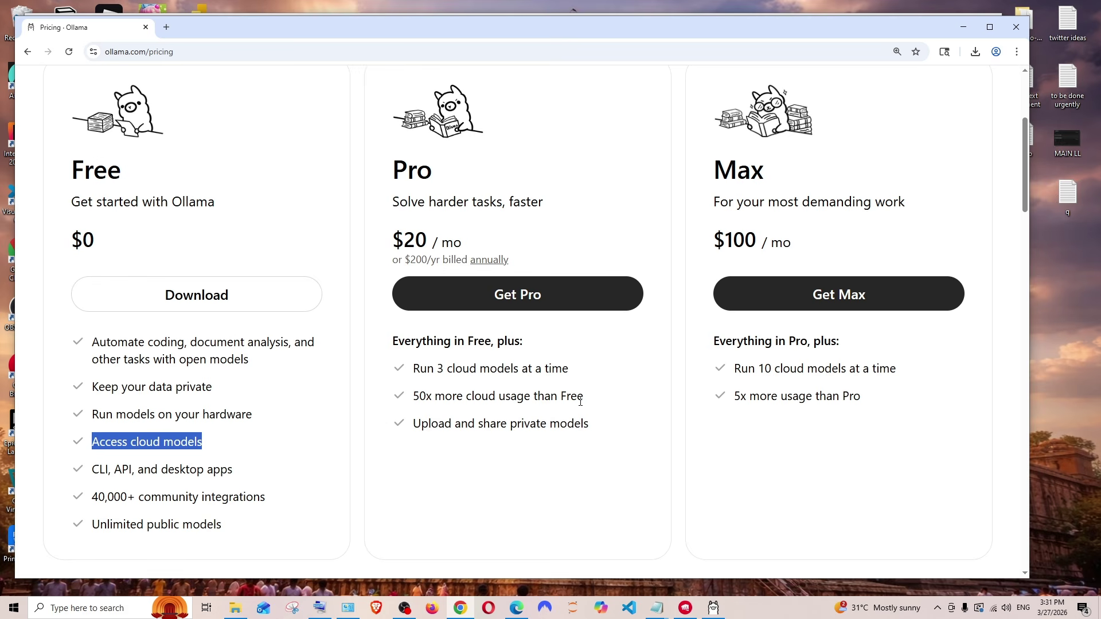
pyautogui.click(716, 607)
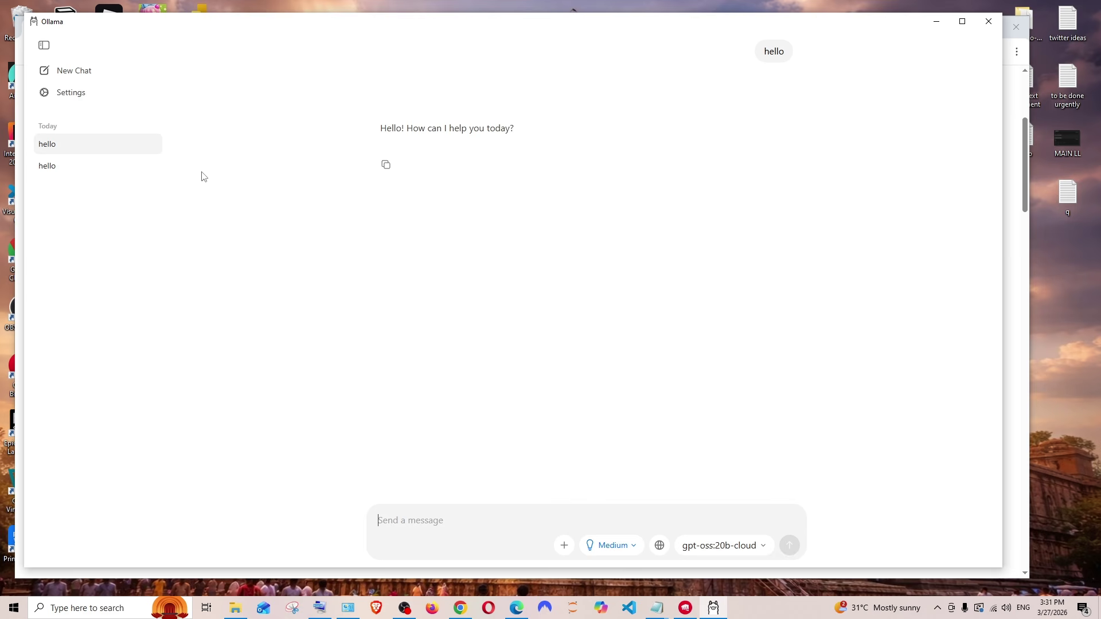
pyautogui.click(73, 96)
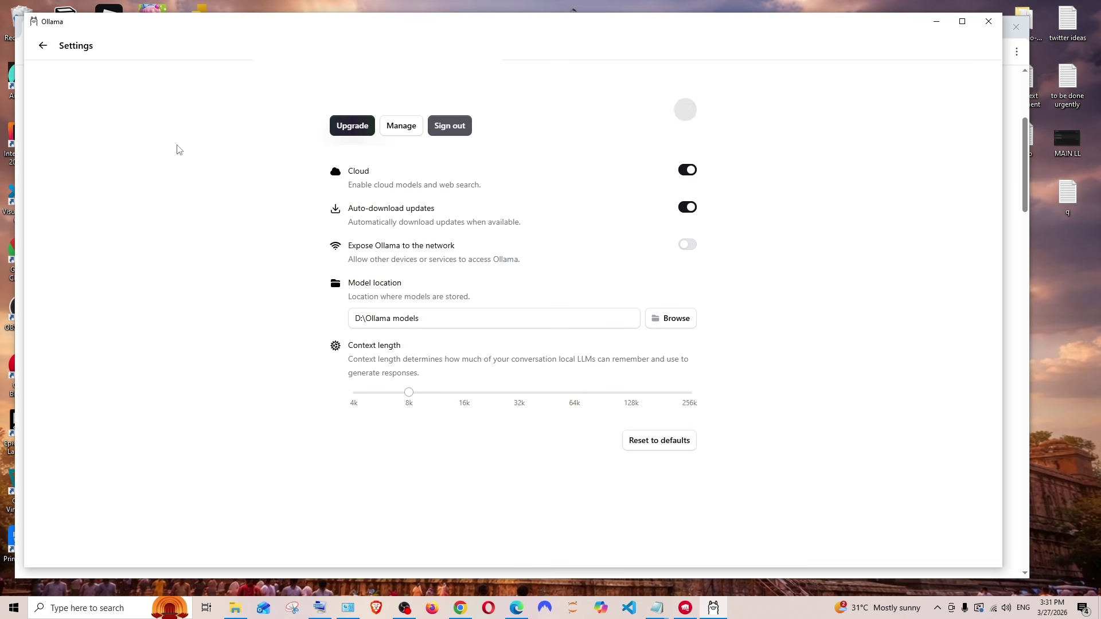